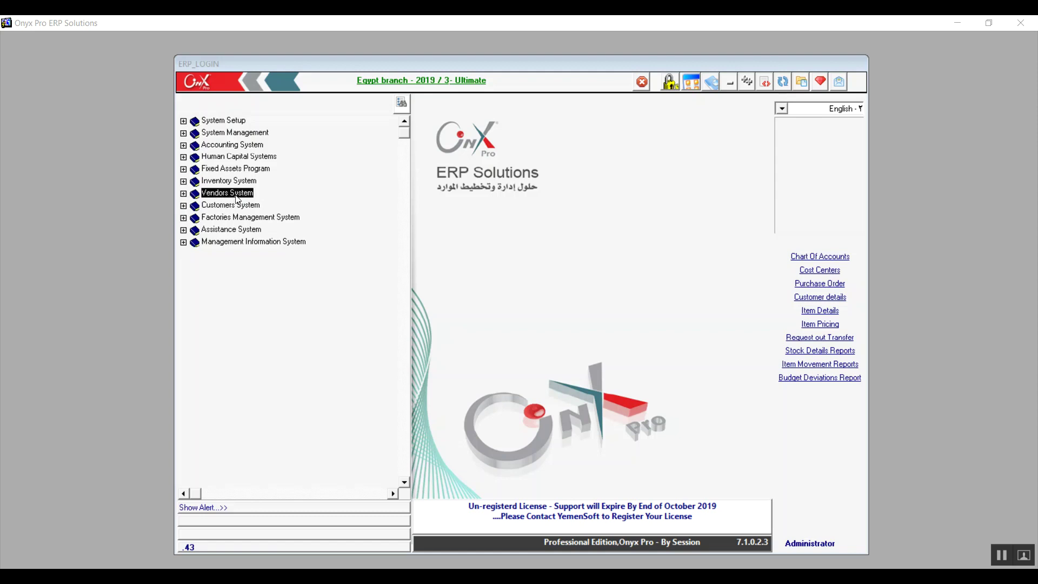
Open the AP. Parameters screen from the setup of the Accounts Payable System within the Vendors System.
left_click(183, 195)
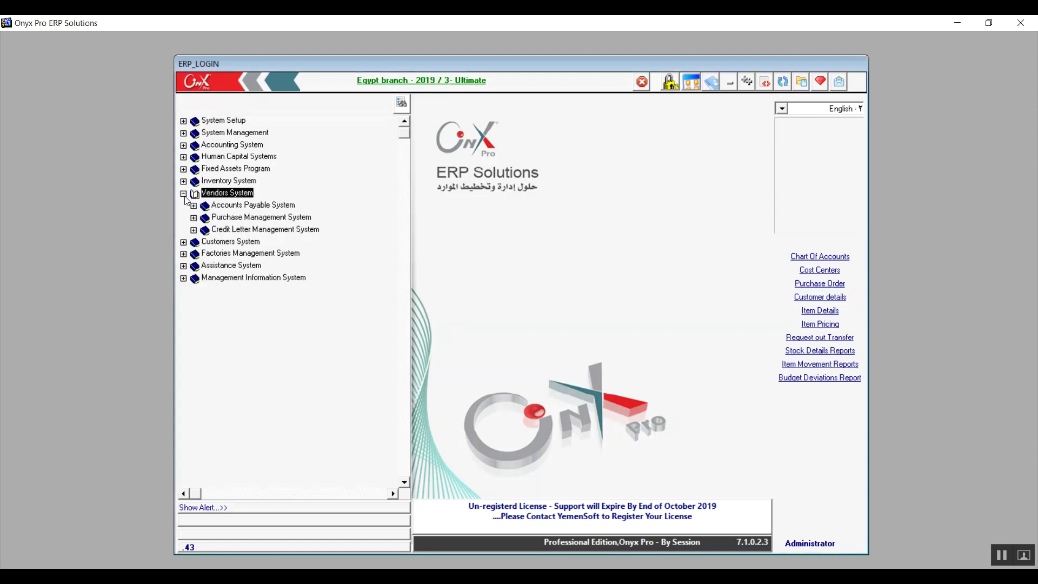
double_click(212, 209)
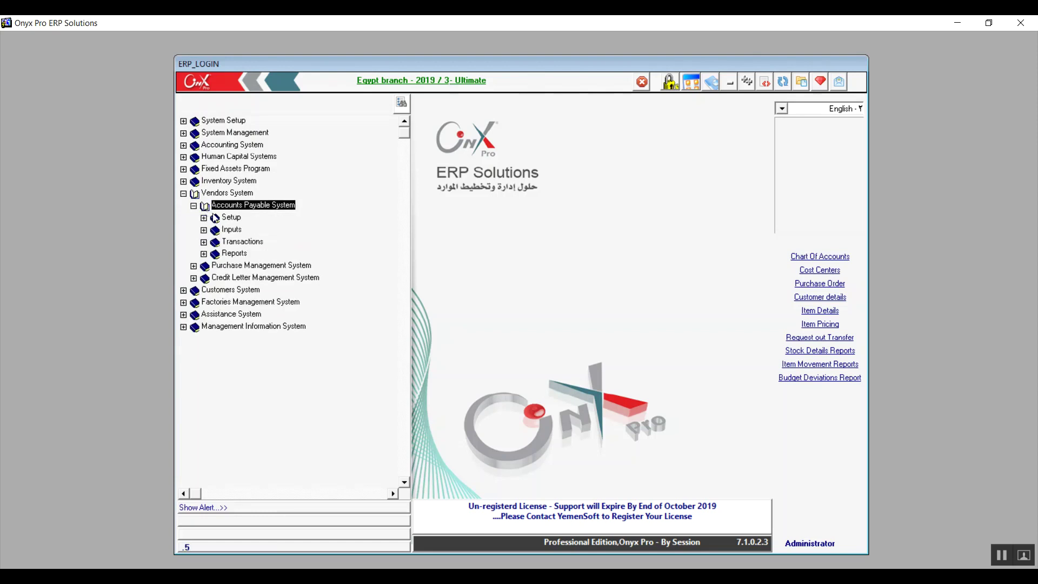
double_click(215, 218)
double_click(258, 231)
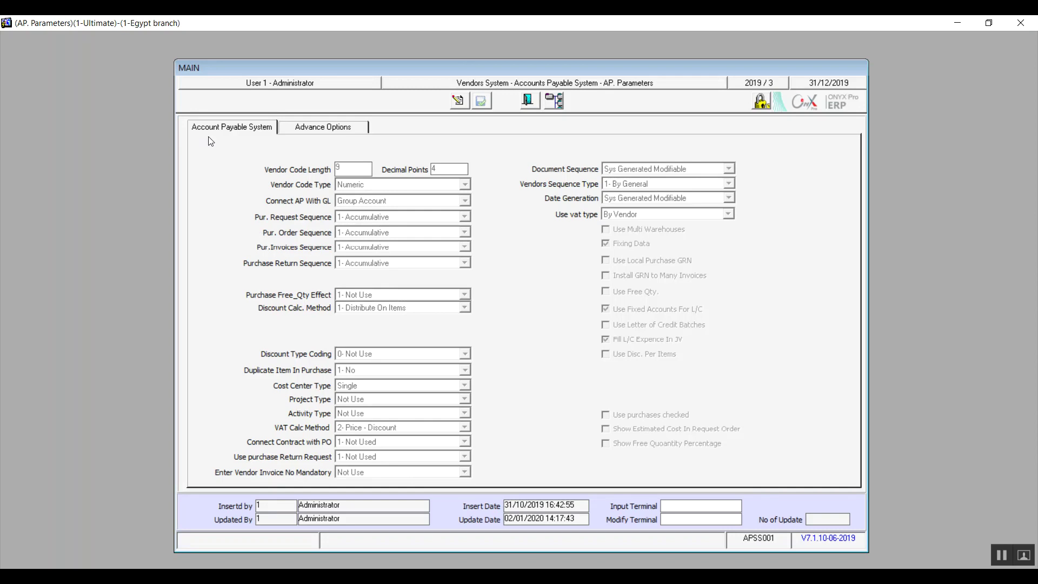
Look over the Advance Options, return to the Account Payable System parameters and make them editable.
left_click(317, 133)
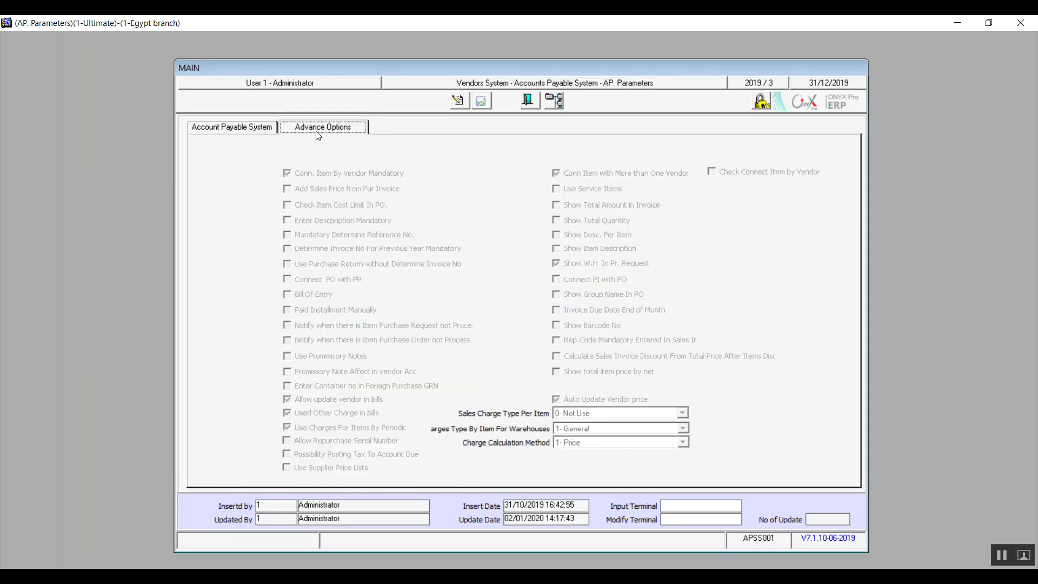
left_click(228, 135)
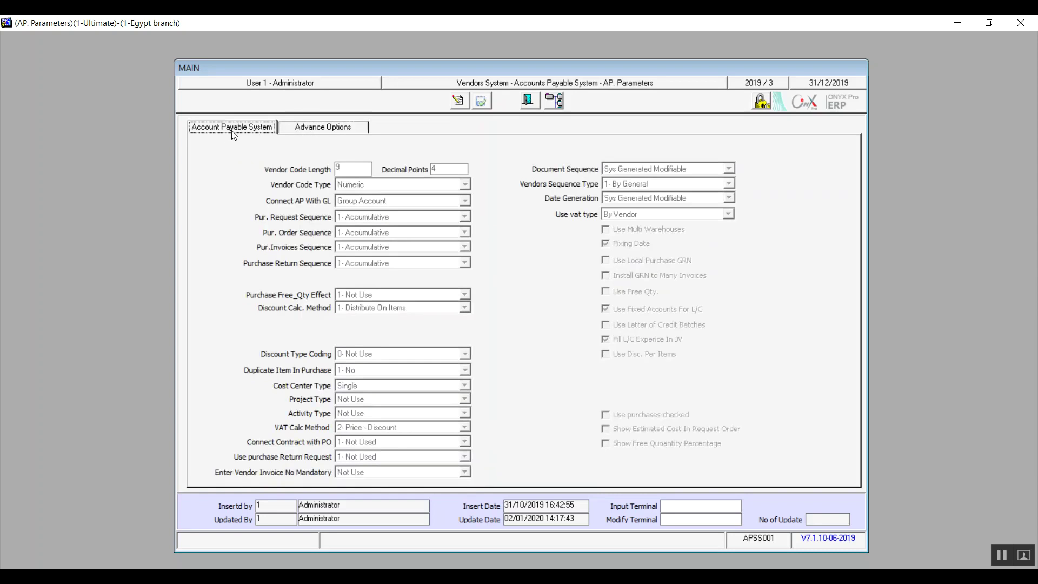
left_click(460, 103)
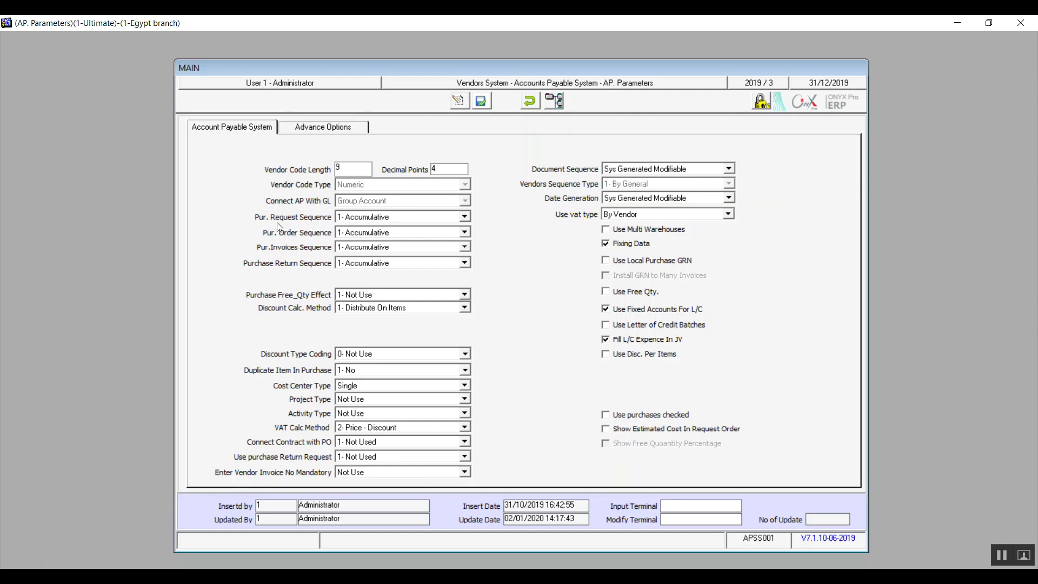
Examine the numbering choices for the purchase request and purchase order sequences, keeping both on 1- Accumulative.
left_click(468, 219)
left_click(467, 218)
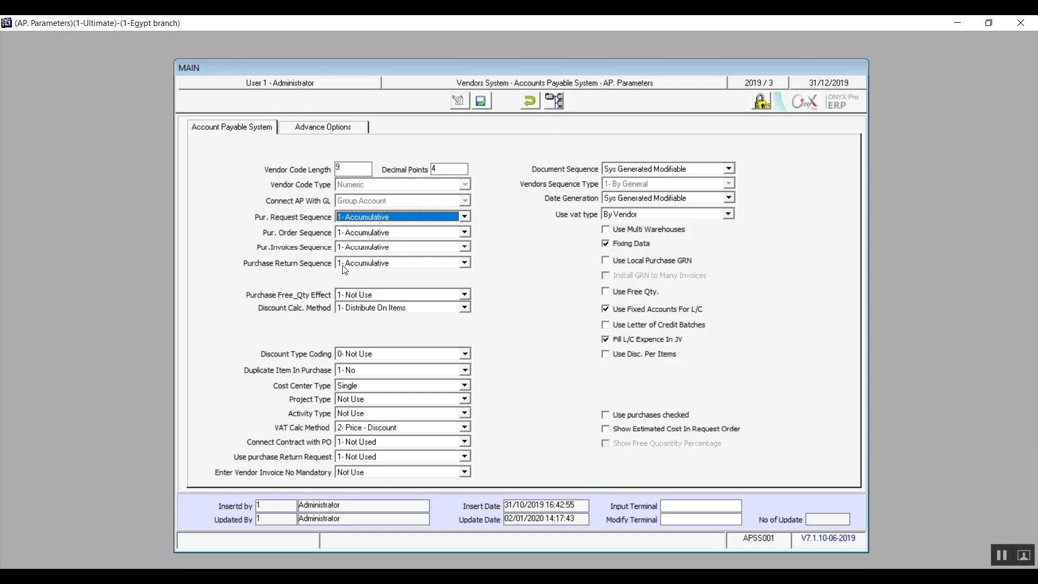
left_click(468, 215)
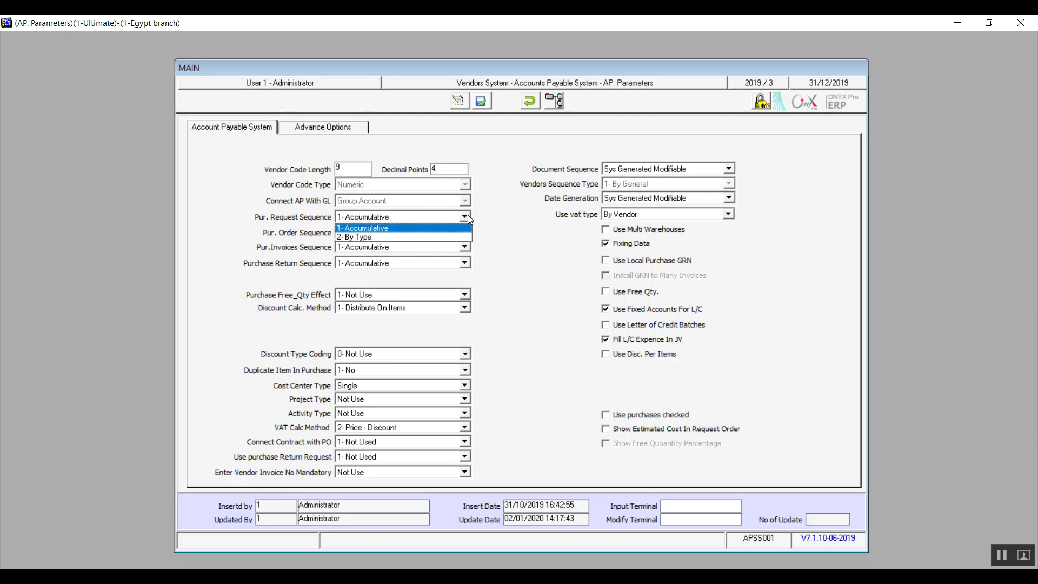
left_click(403, 232)
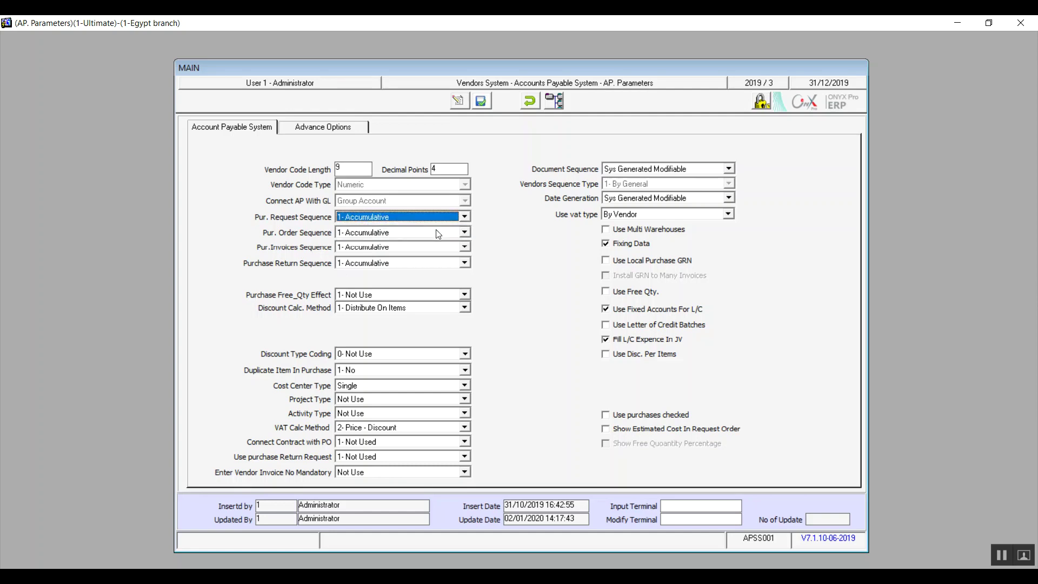
left_click(464, 233)
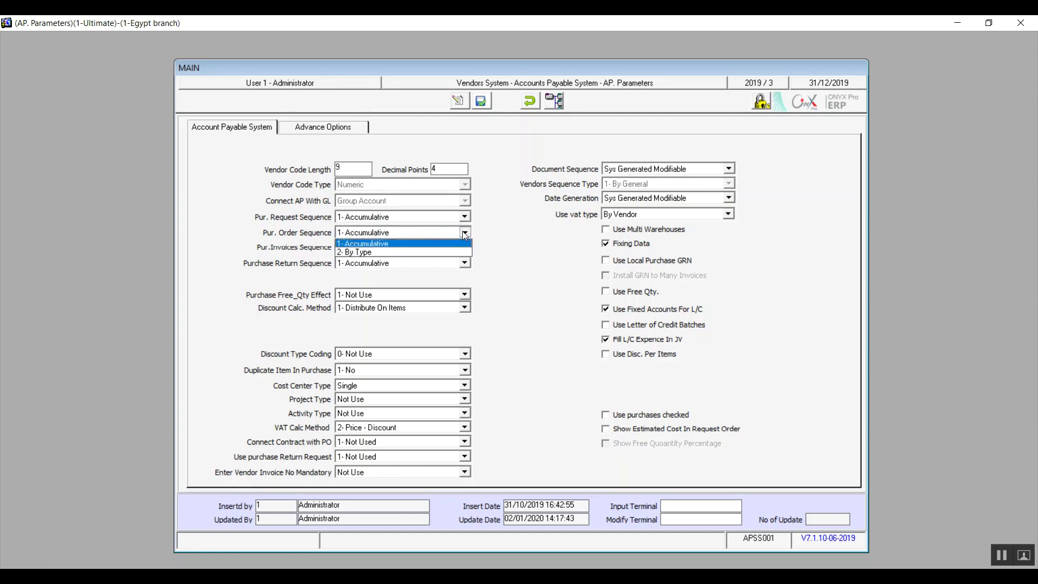
left_click(396, 244)
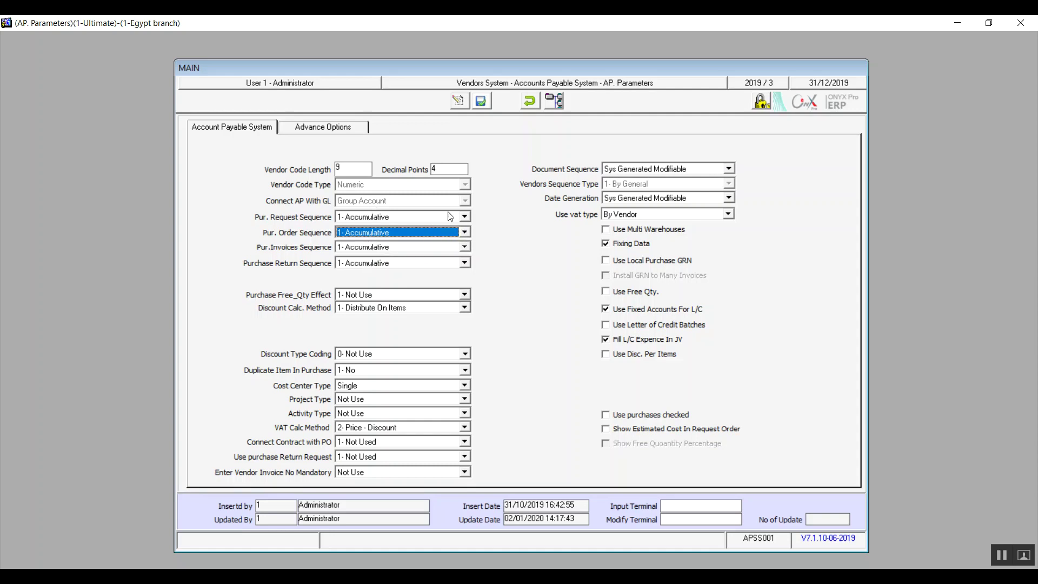
Set the purchase request sequence and the purchase order sequence to 2- By Type.
left_click(465, 216)
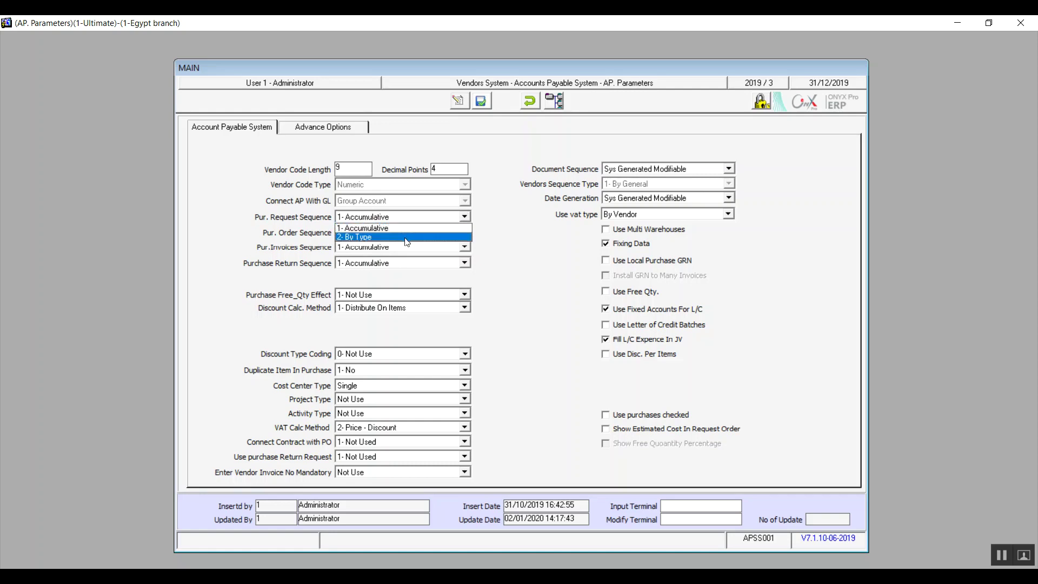
left_click(411, 237)
left_click(465, 232)
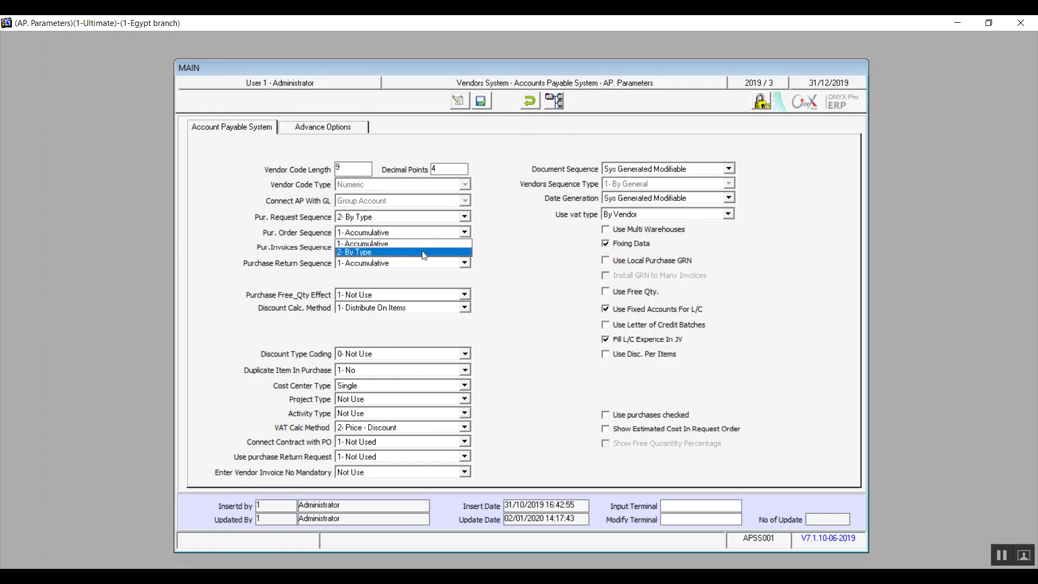
left_click(423, 252)
Set the purchase invoices sequence to 2- By Type (Local,For.) and the purchase return sequence to 5- By type.
left_click(465, 247)
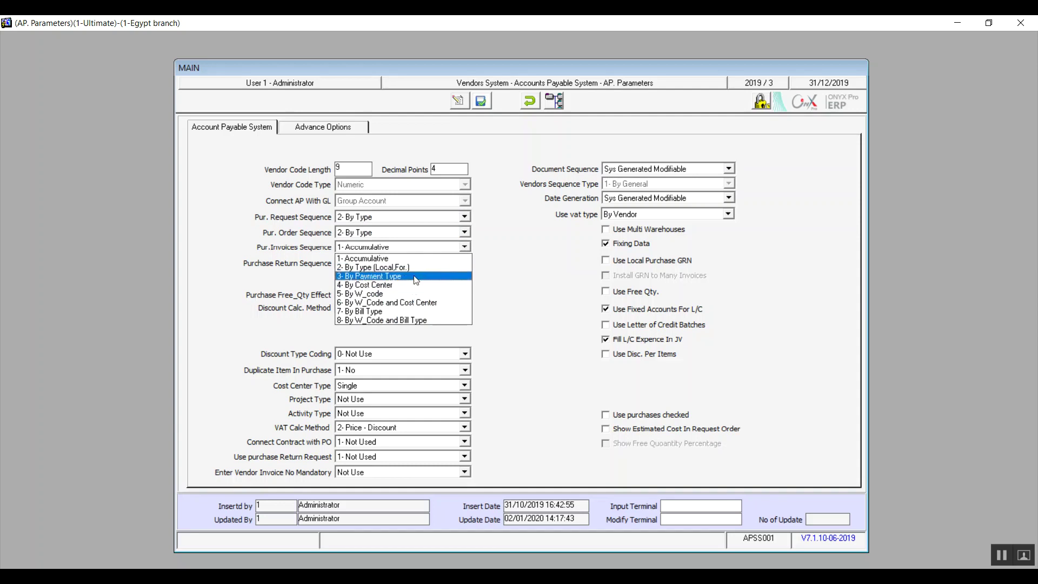
left_click(408, 267)
left_click(463, 263)
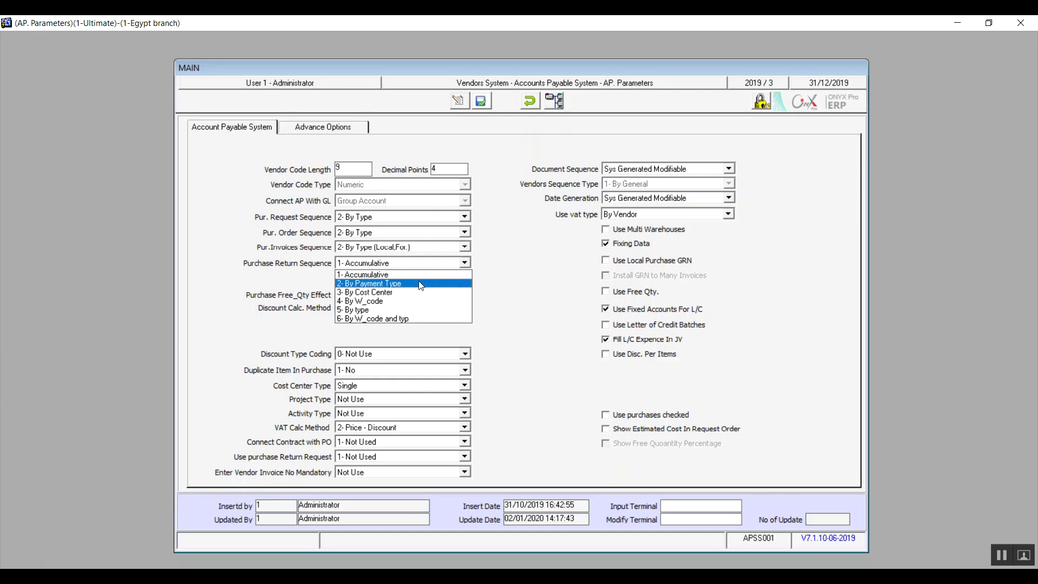
left_click(419, 312)
left_click(420, 312)
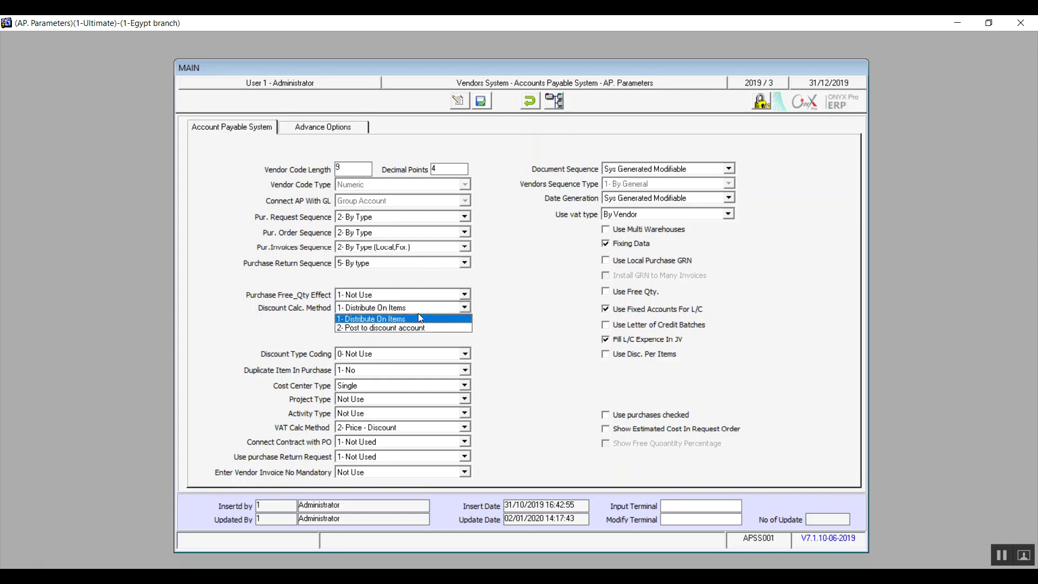
left_click(419, 319)
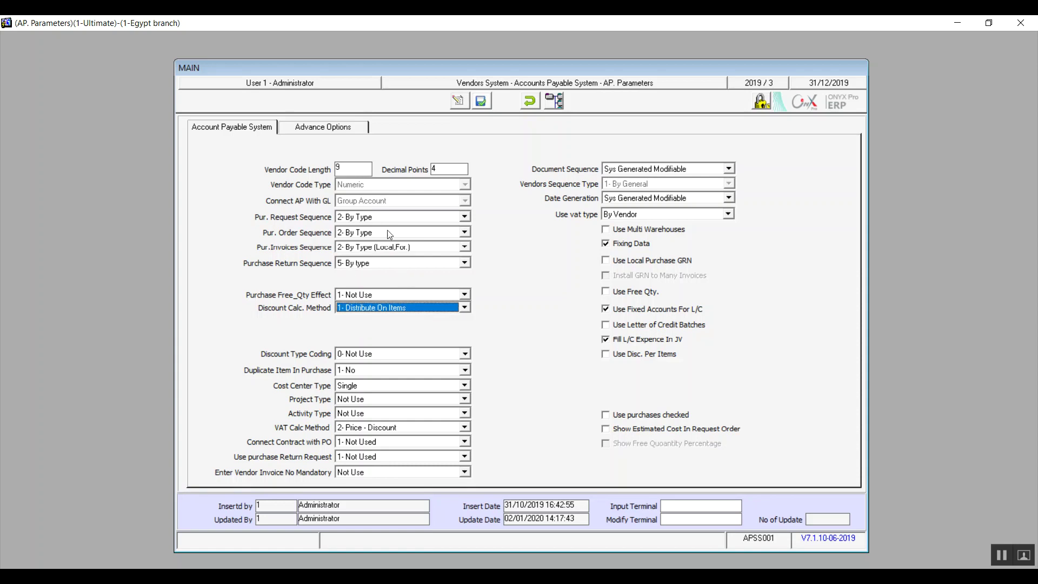
Change the purchase invoices sequence to 4- By Cost Center and the purchase return sequence to 3- By Cost Center.
left_click(465, 247)
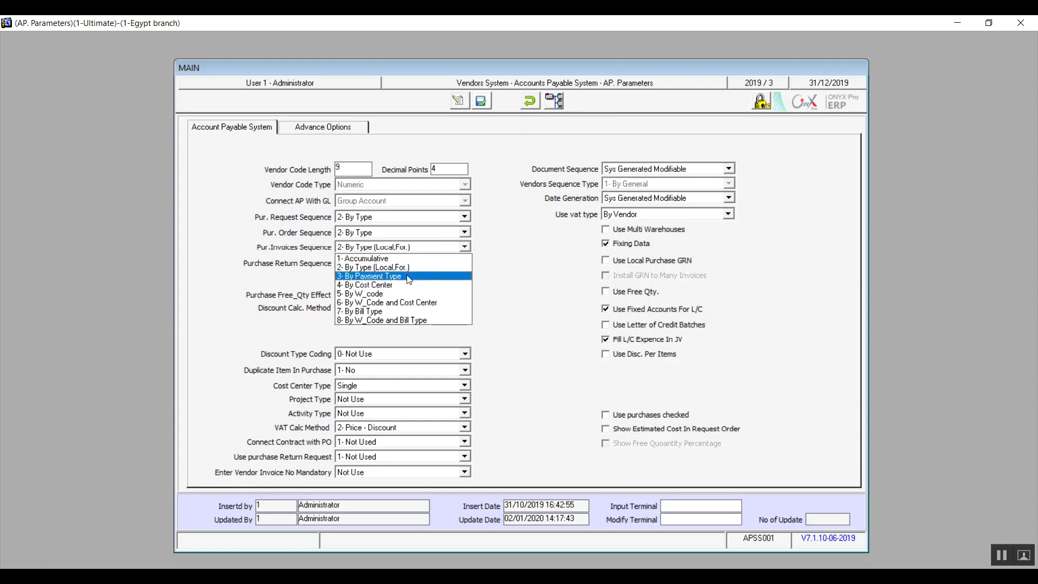
left_click(407, 287)
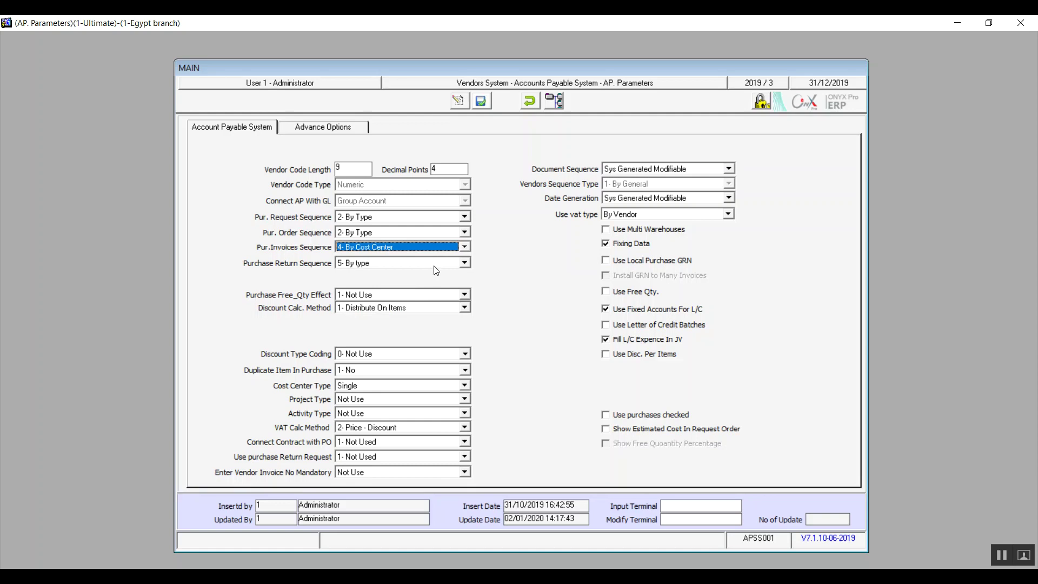
left_click(464, 262)
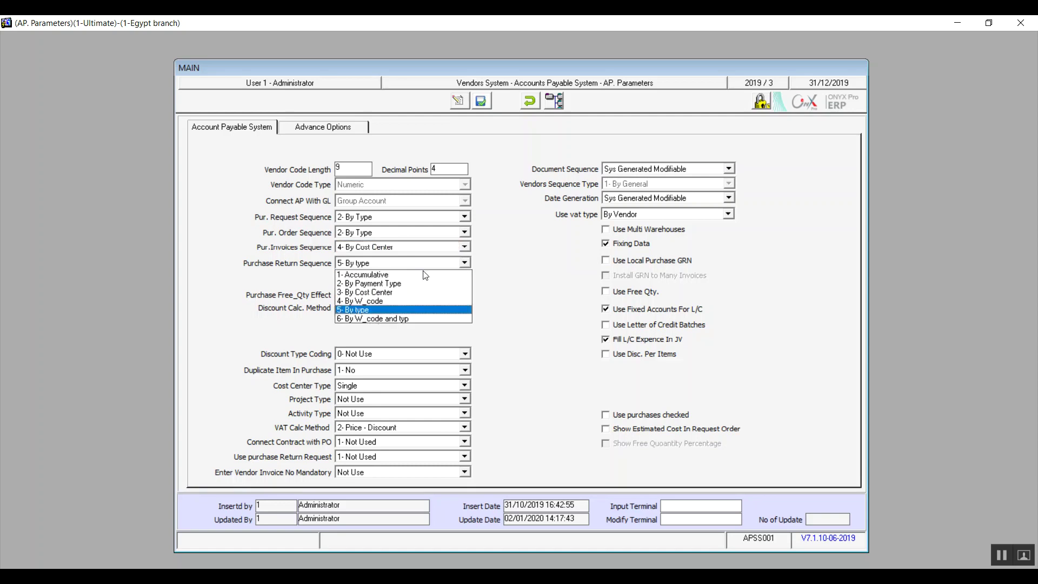
left_click(399, 293)
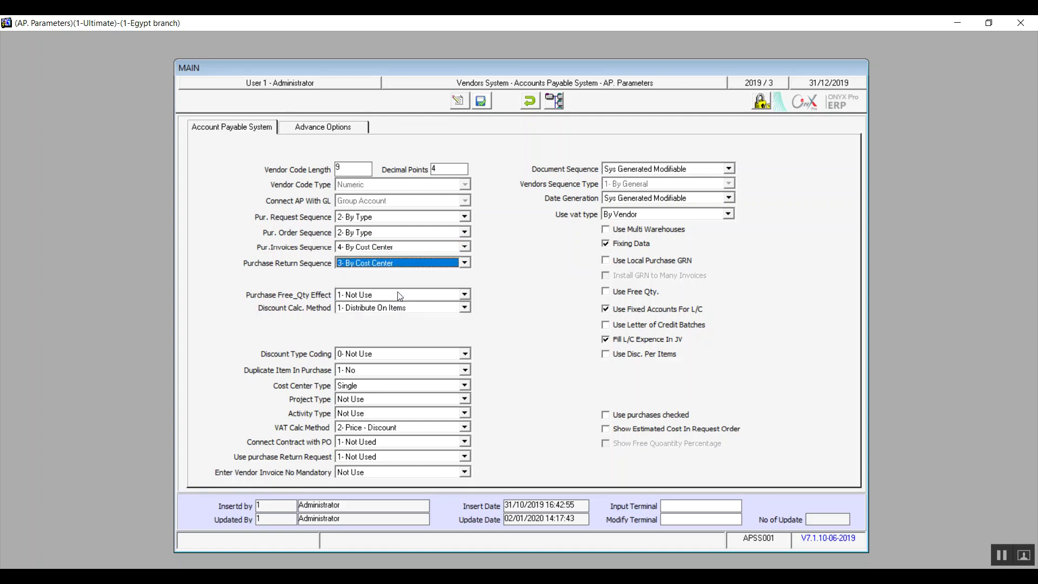
Set the purchase return and purchase invoices sequences back to 1- Accumulative.
left_click(465, 263)
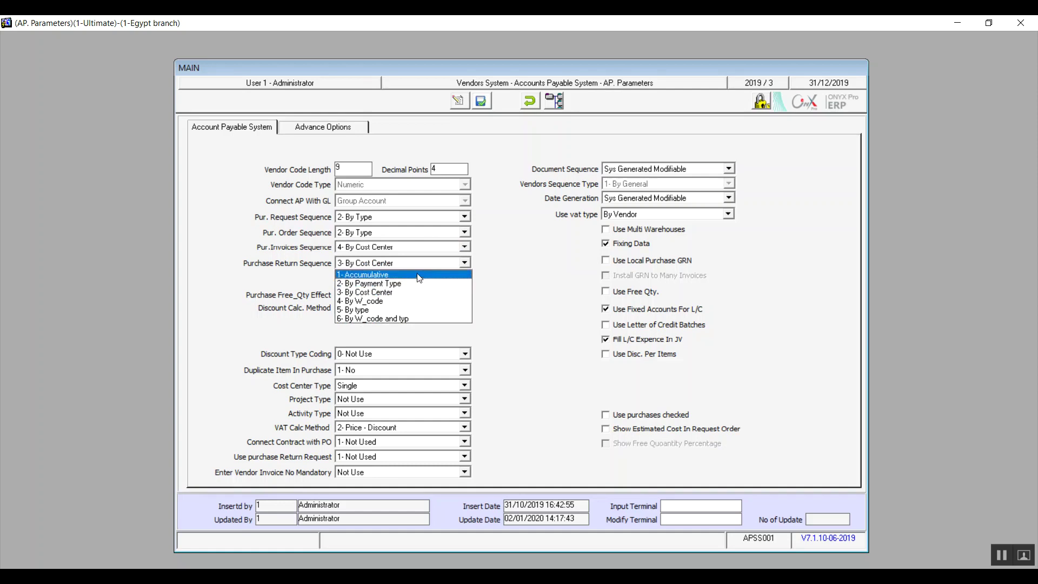
left_click(420, 278)
left_click(464, 247)
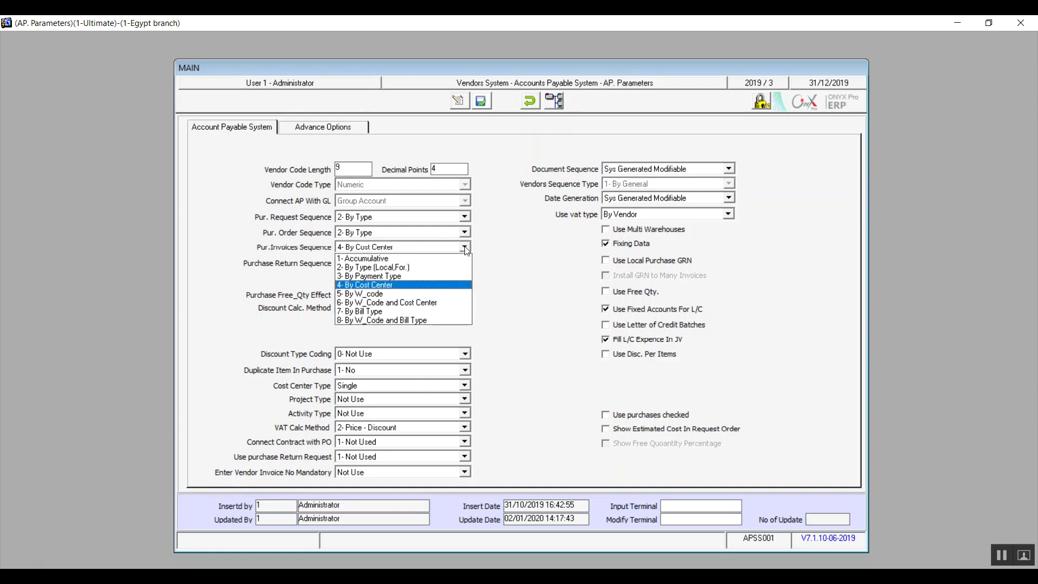
left_click(431, 259)
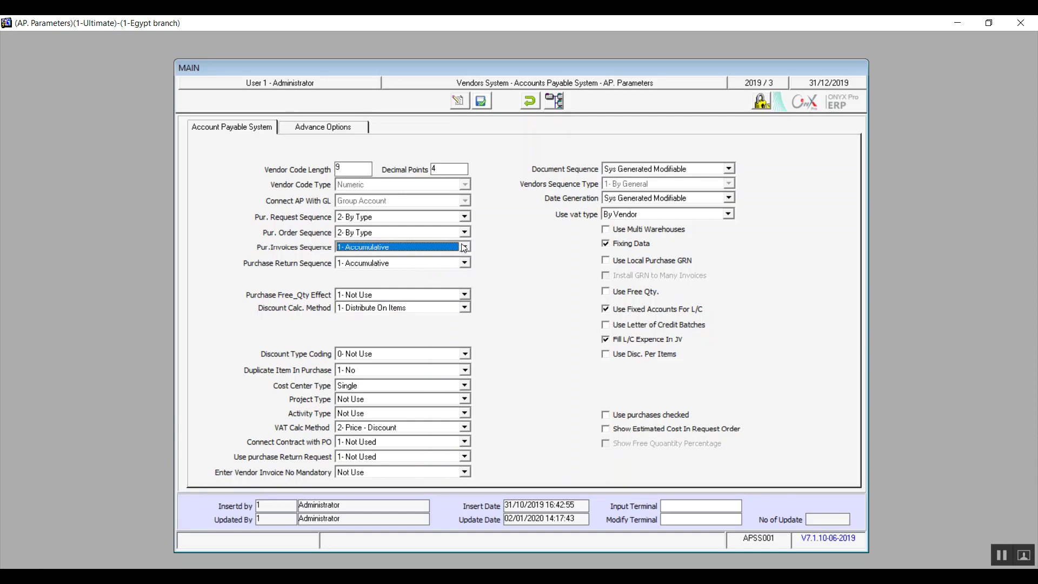
Set the purchase order and purchase request sequences back to 1- Accumulative.
left_click(465, 232)
left_click(418, 244)
left_click(417, 248)
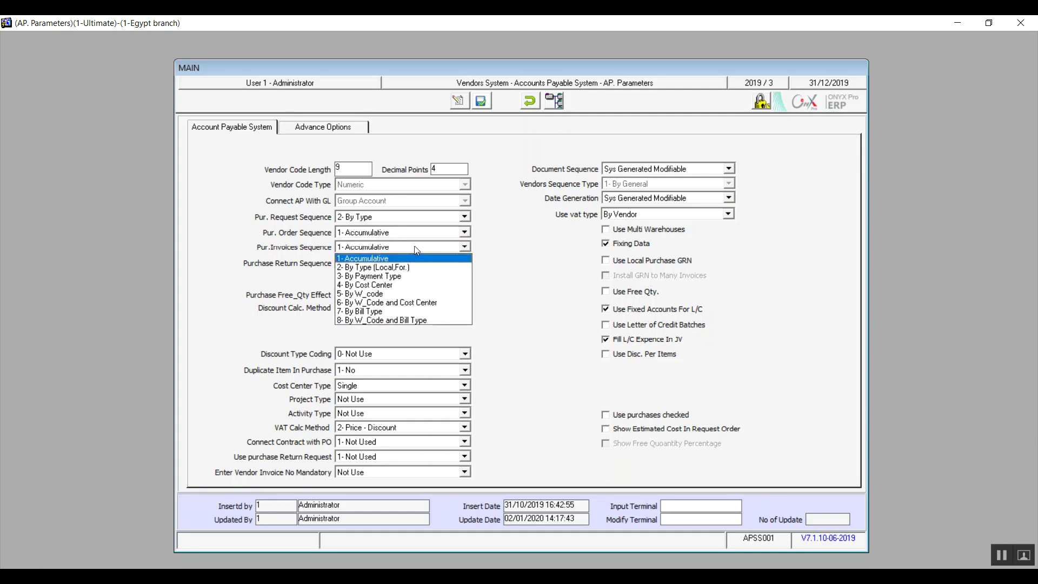
left_click(464, 219)
left_click(465, 218)
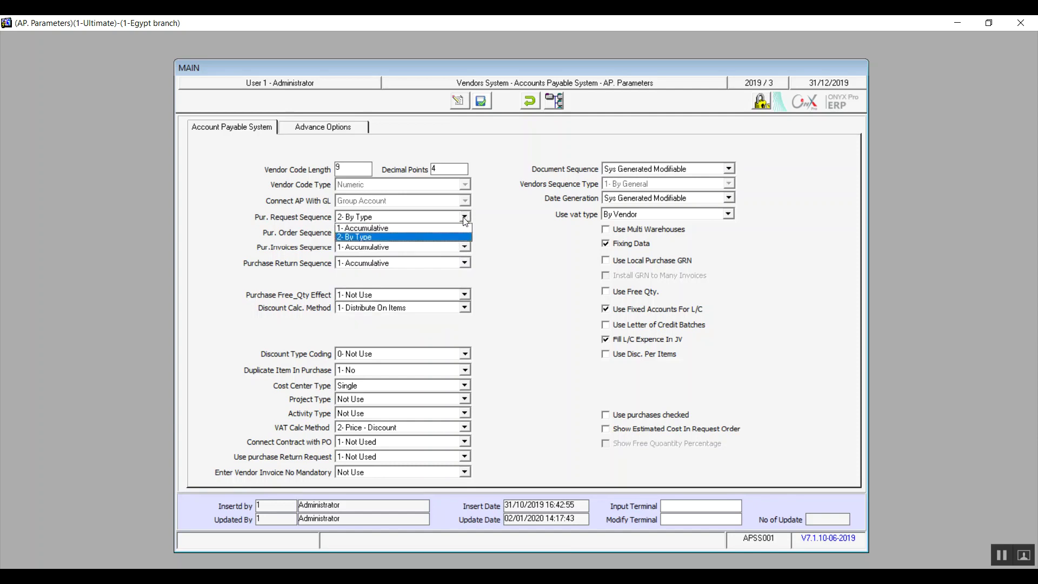
left_click(434, 228)
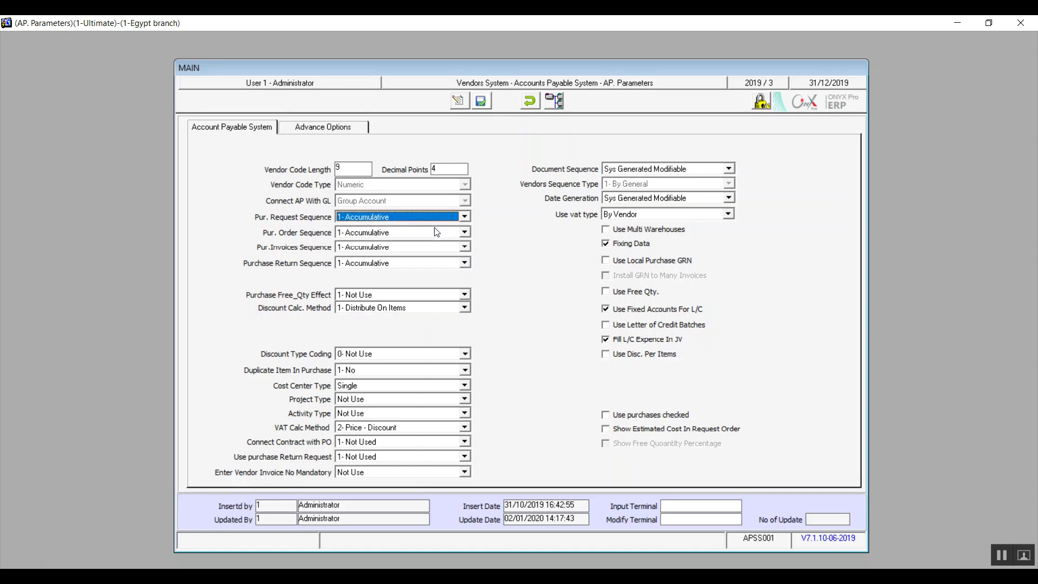
Examine the available numbering choices for the purchase return and purchase invoices sequences.
left_click(464, 264)
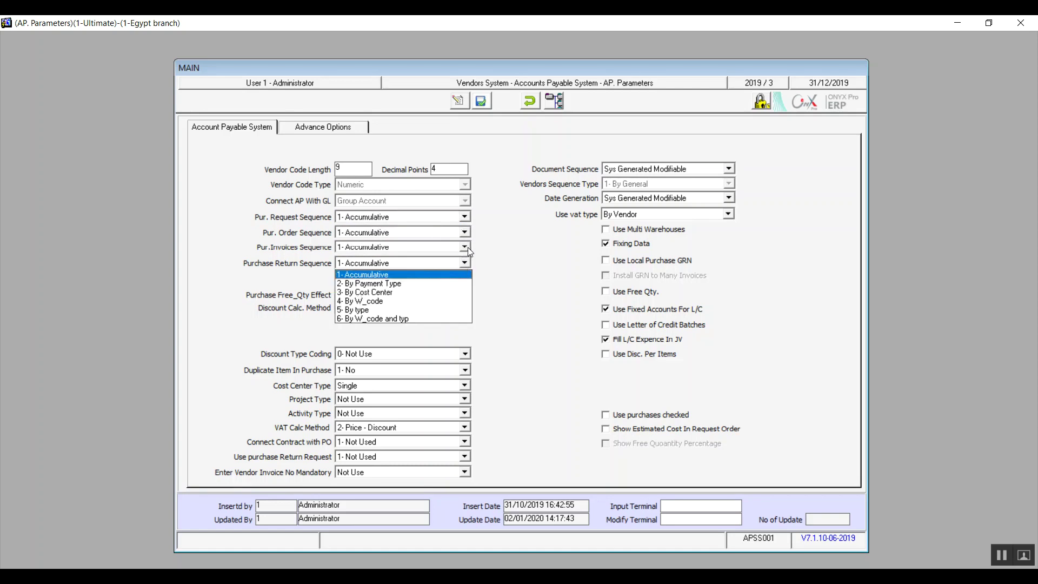
left_click(467, 247)
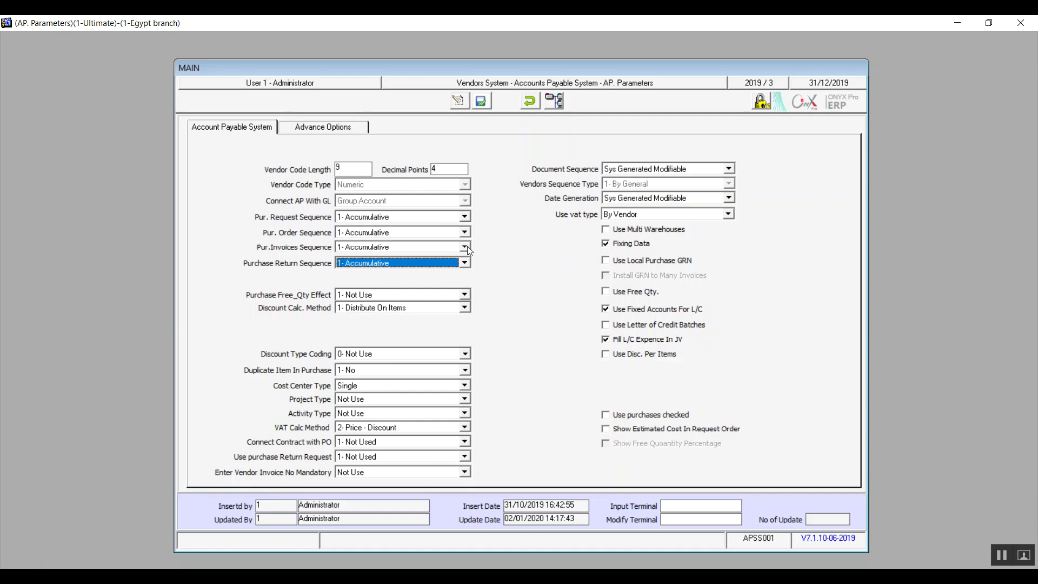
left_click(467, 247)
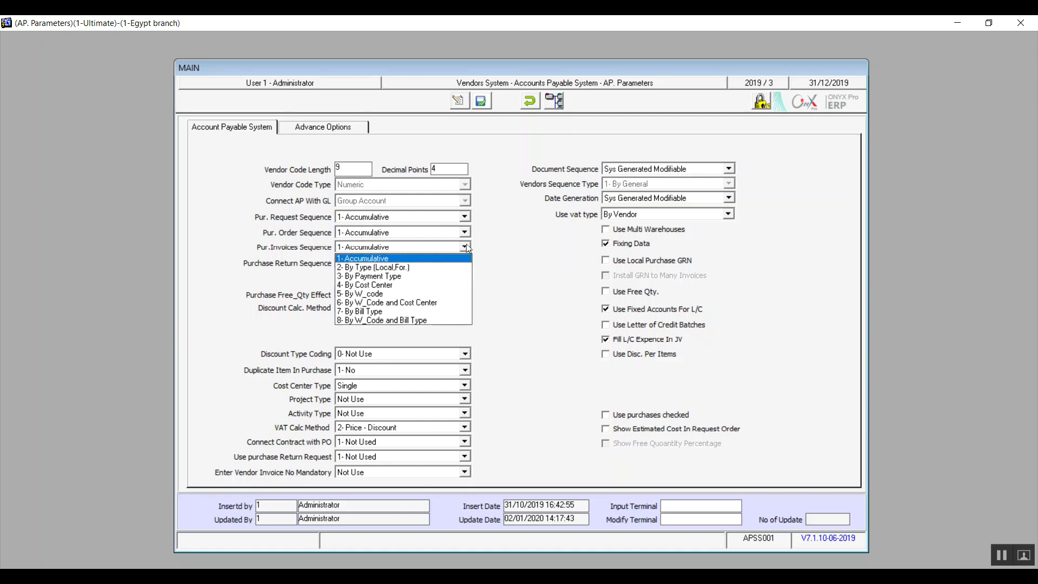
left_click(466, 247)
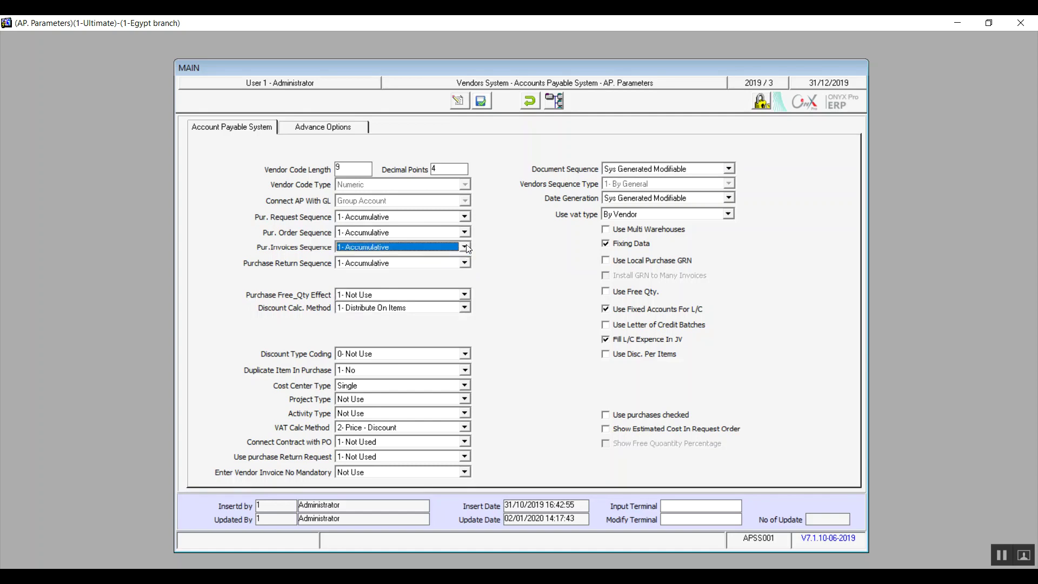
Examine the choices for Purchase Free_Qty Effect and Discount Calc. Method, keeping the discount method on 1- Distribute On Items.
left_click(465, 296)
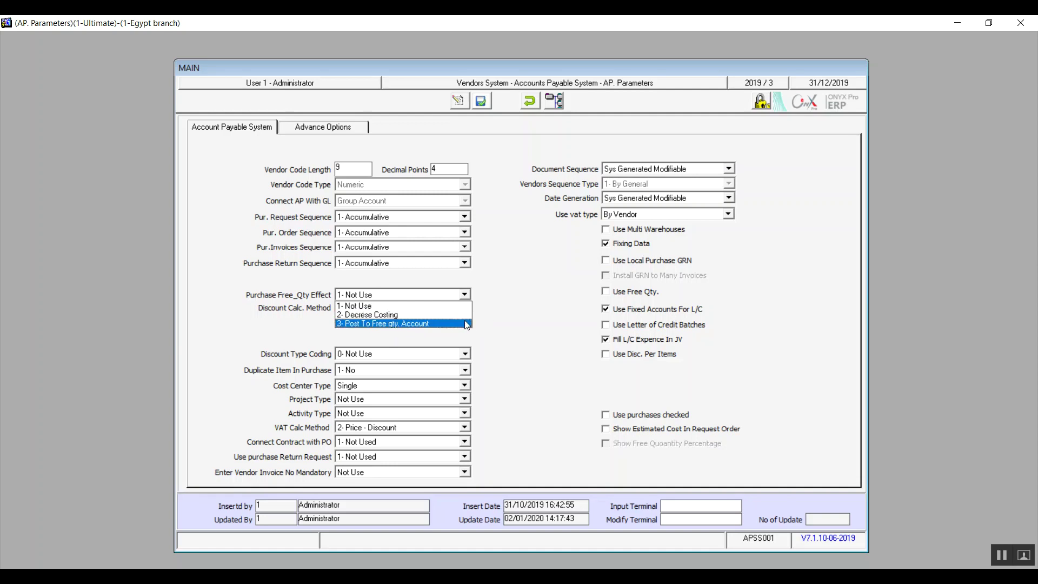
left_click(467, 299)
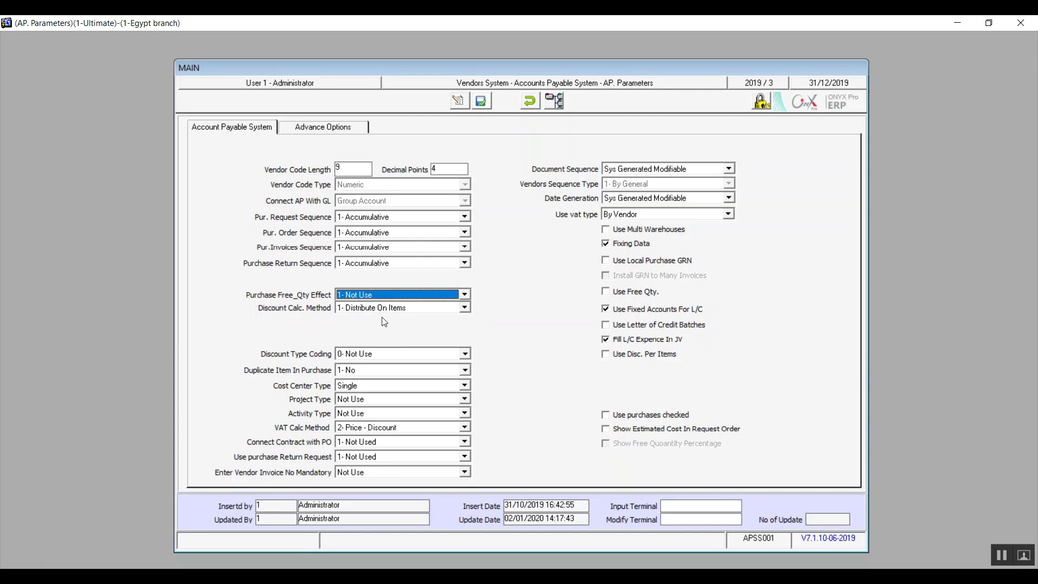
left_click(466, 308)
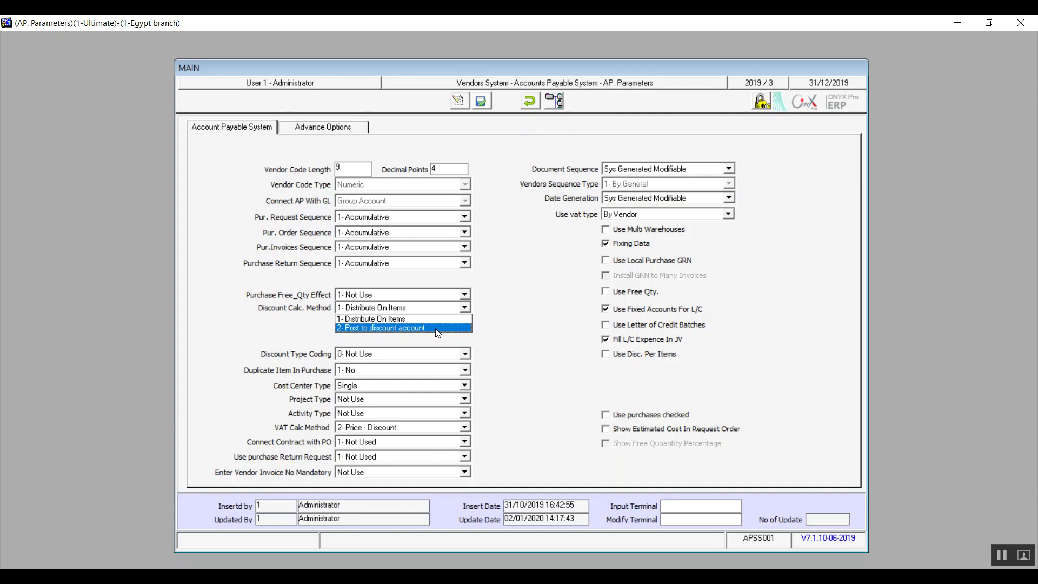
left_click(439, 322)
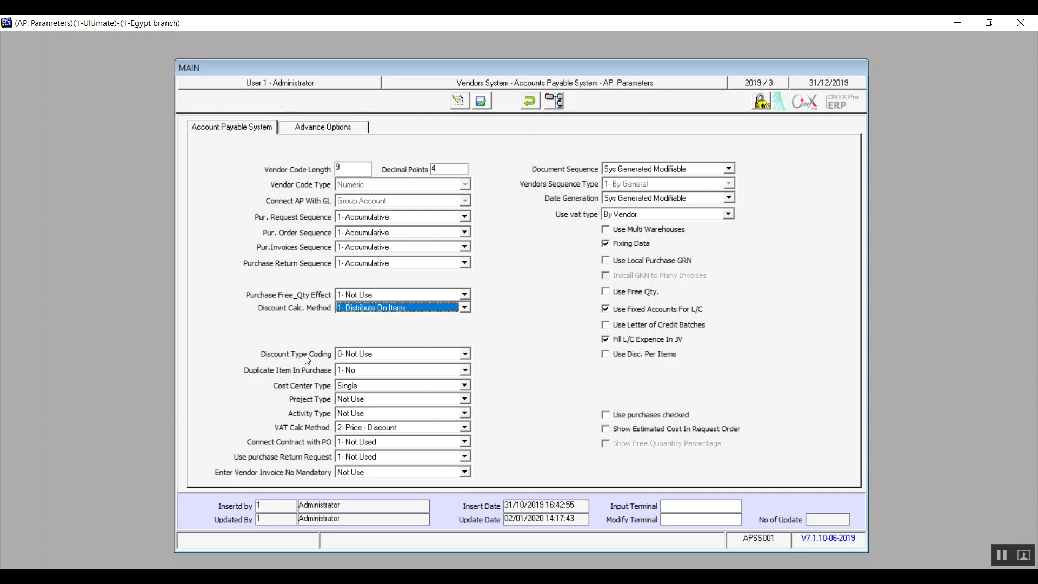
Examine the Discount Type Coding choices and set Discount Type Coding to 1- By Item.
left_click(466, 353)
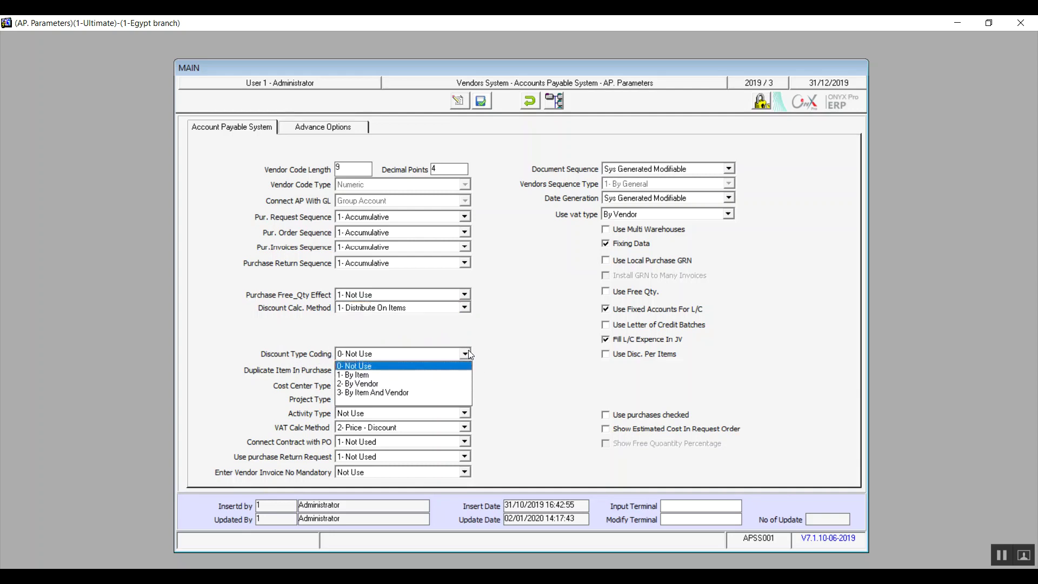
left_click(406, 368)
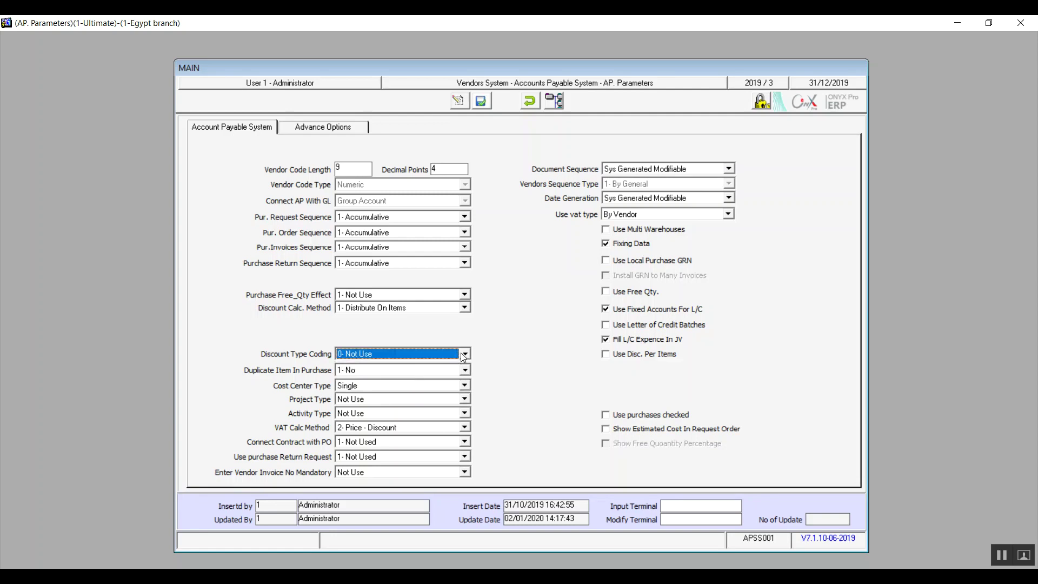
left_click(464, 354)
left_click(428, 377)
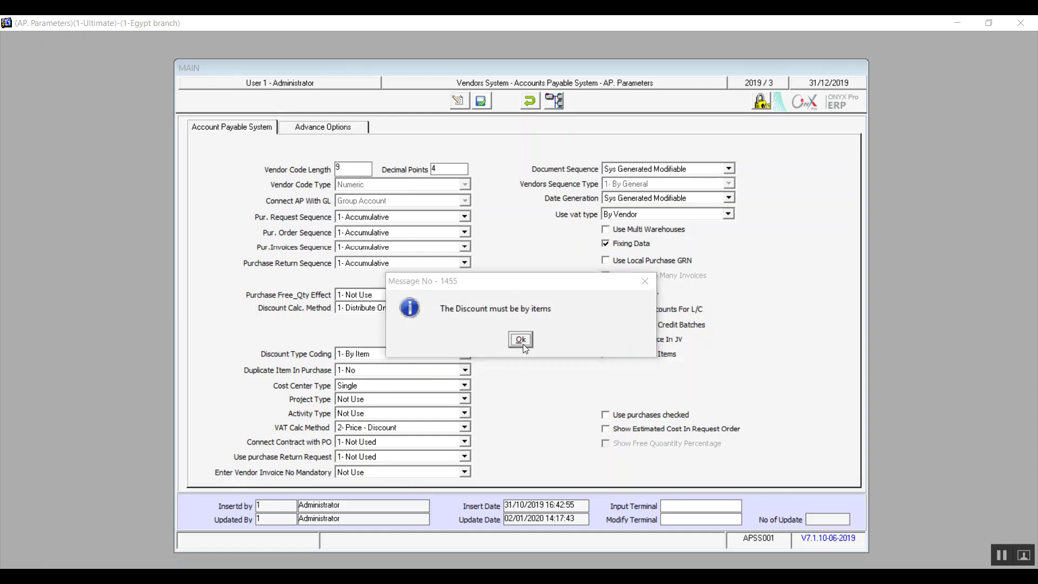
left_click(524, 343)
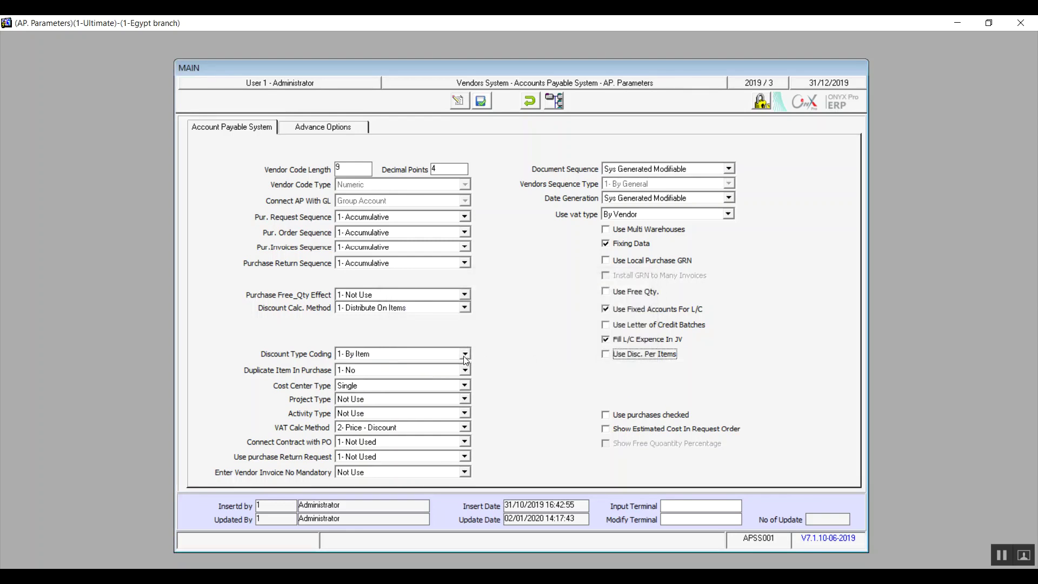
left_click(464, 355)
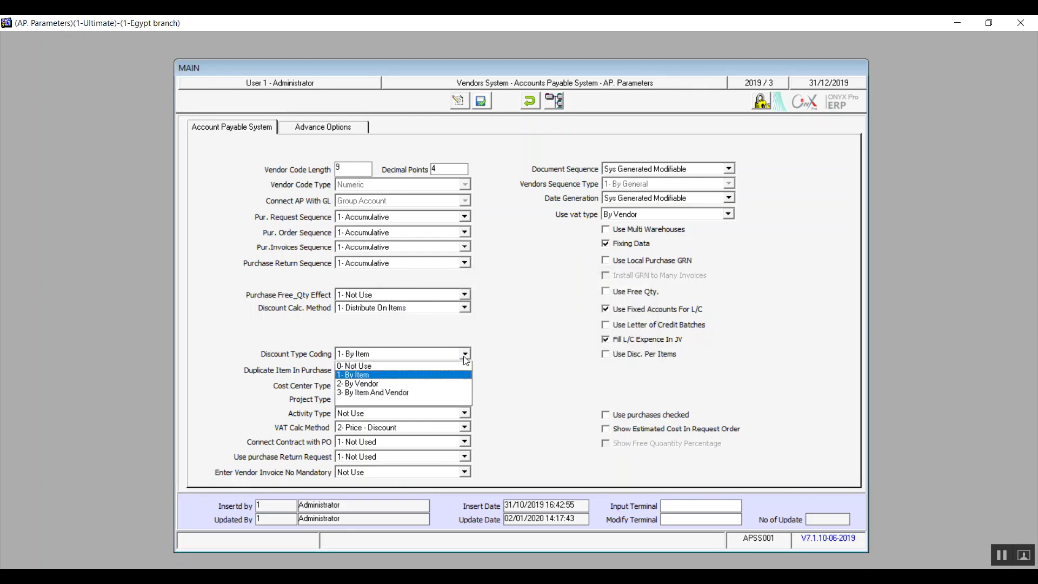
left_click(420, 377)
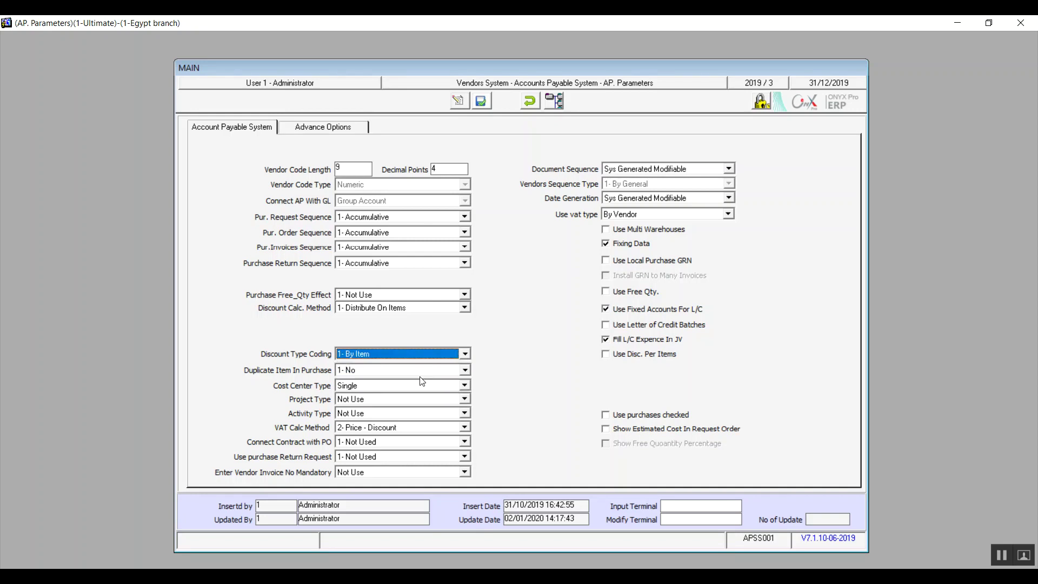
Examine the choices for Duplicate Item In Purchase and Cost Center Type, keeping 1- No and Single.
left_click(466, 374)
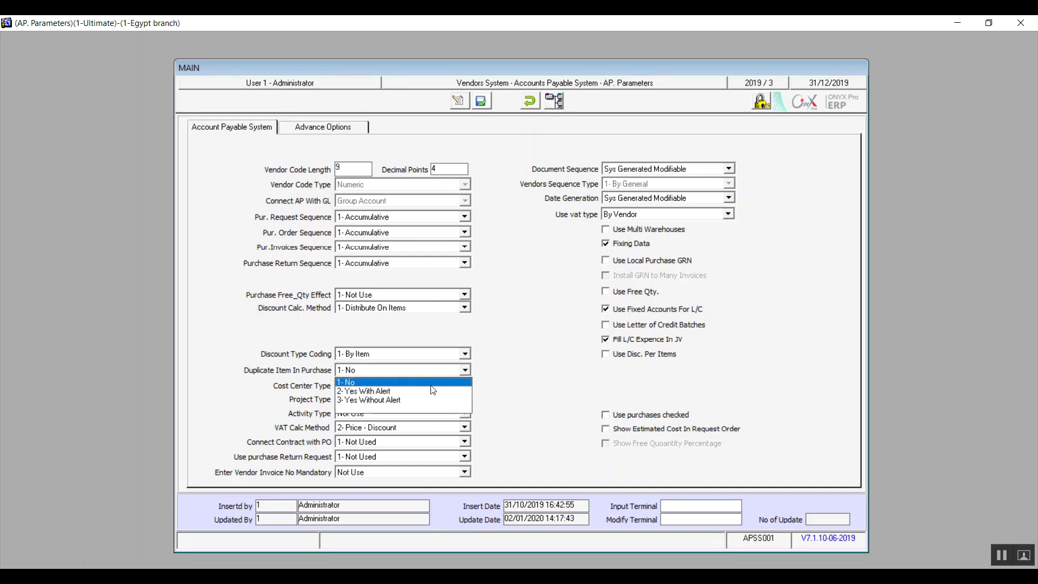
key("Up")
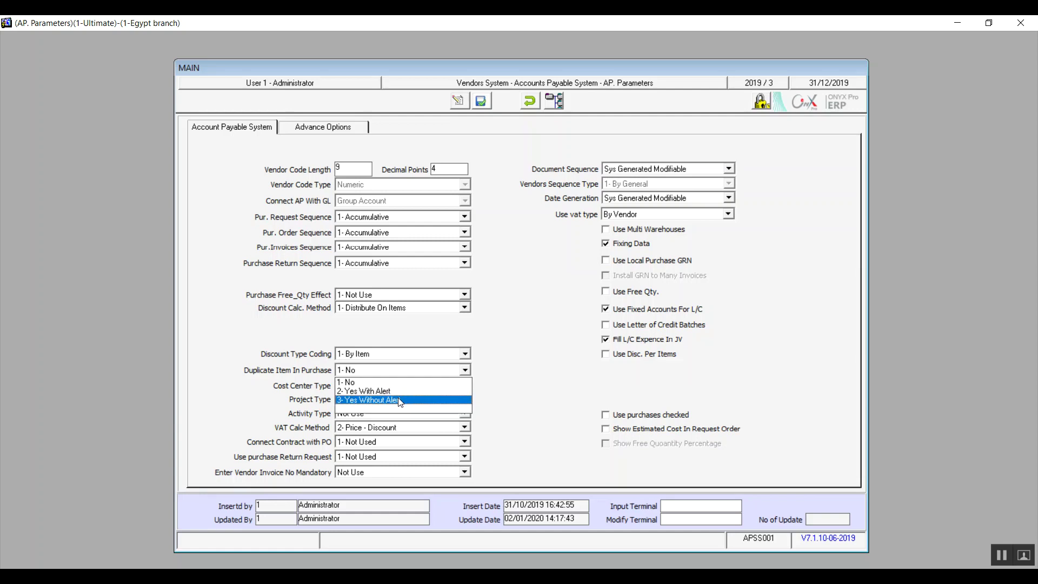
left_click(465, 370)
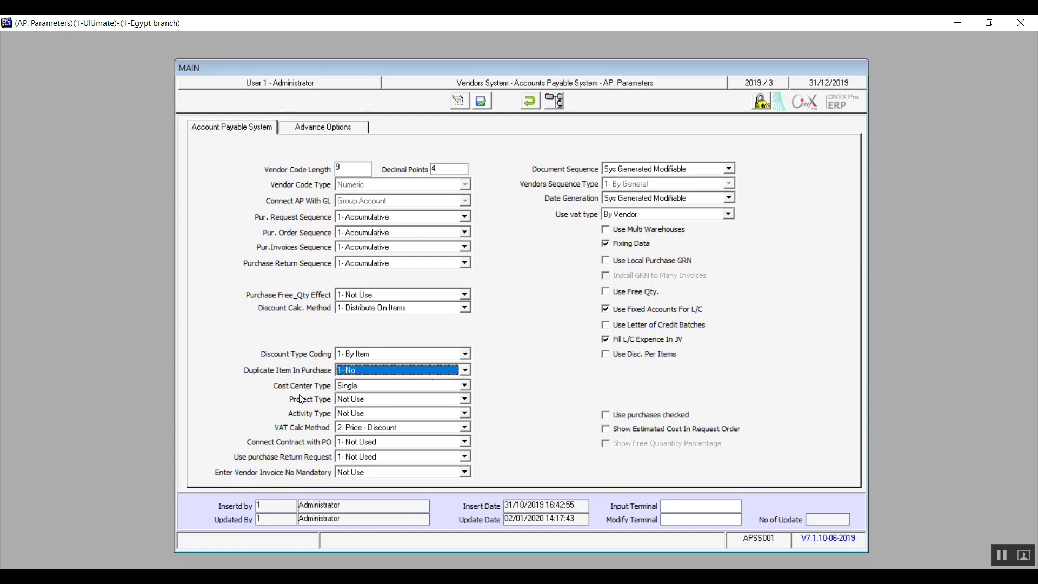
left_click(468, 387)
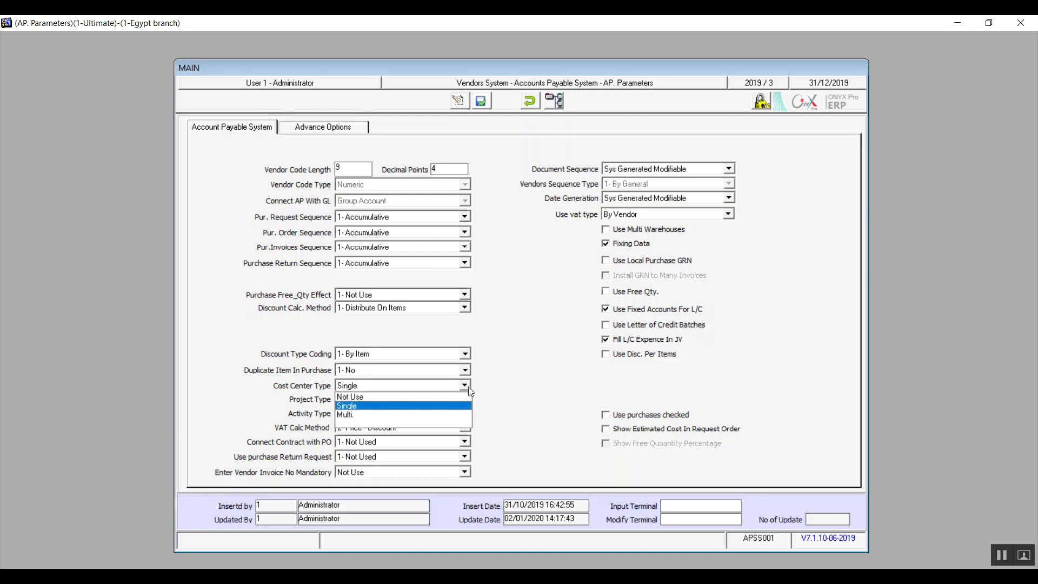
left_click(427, 406)
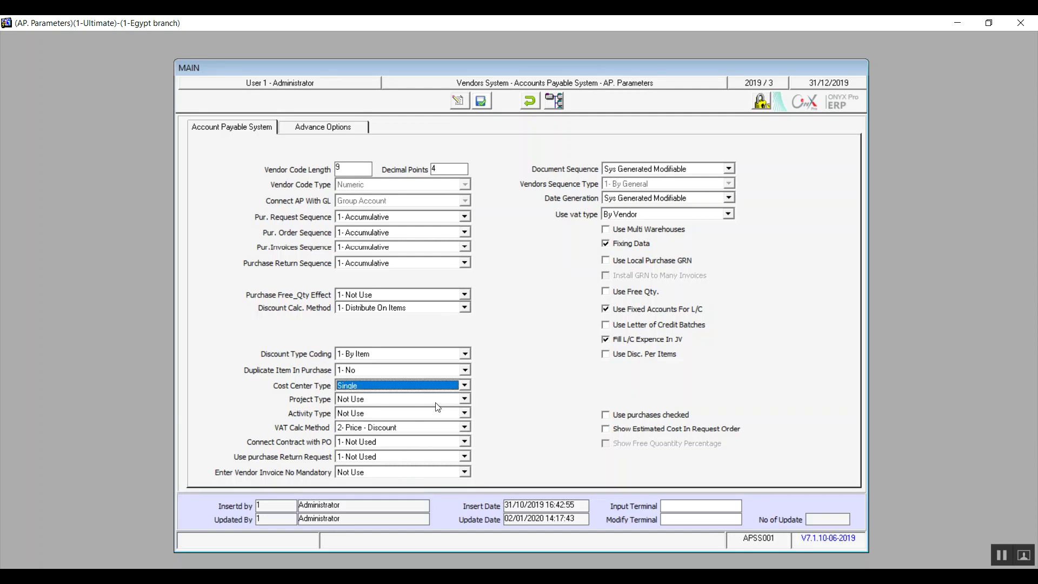
Examine the choices for Project Type and Activity Type, keeping both on Not Use.
left_click(465, 399)
left_click(465, 398)
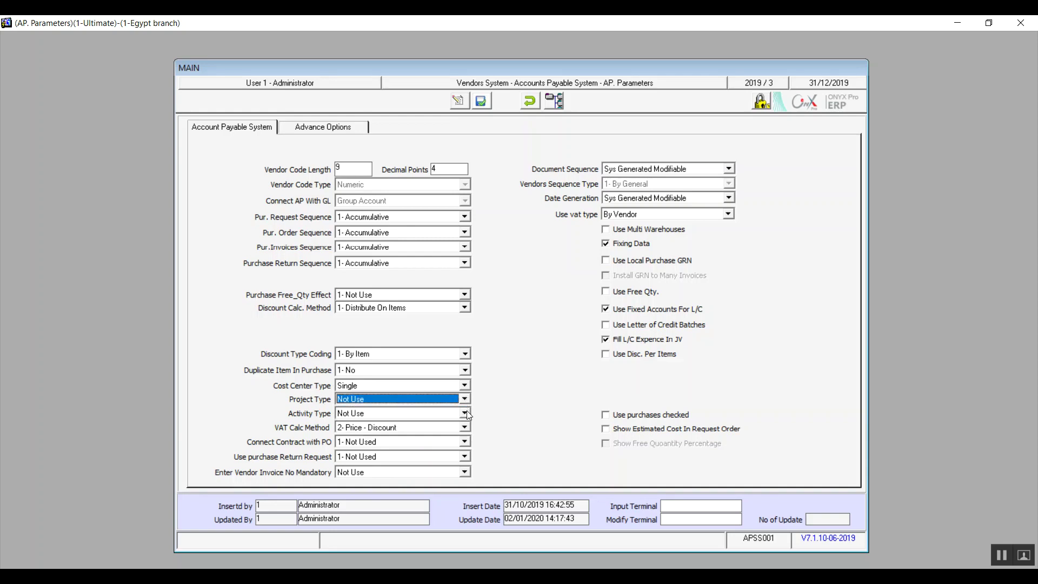
left_click(466, 413)
left_click(467, 412)
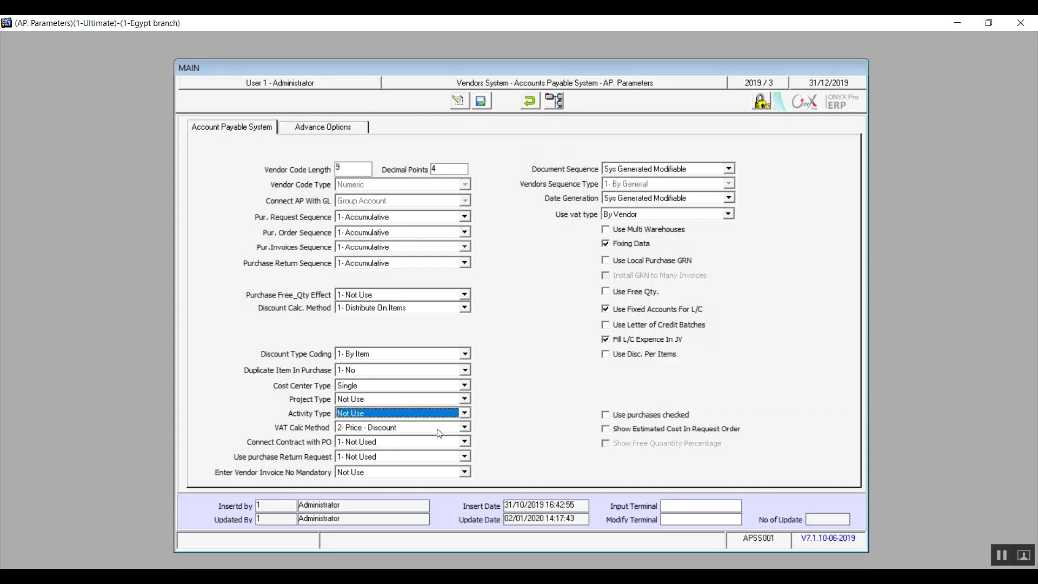
Examine the choices for VAT Calc Method and Connect Contract with PO, keeping 2- Price - Discount and 1- Not Used.
left_click(467, 432)
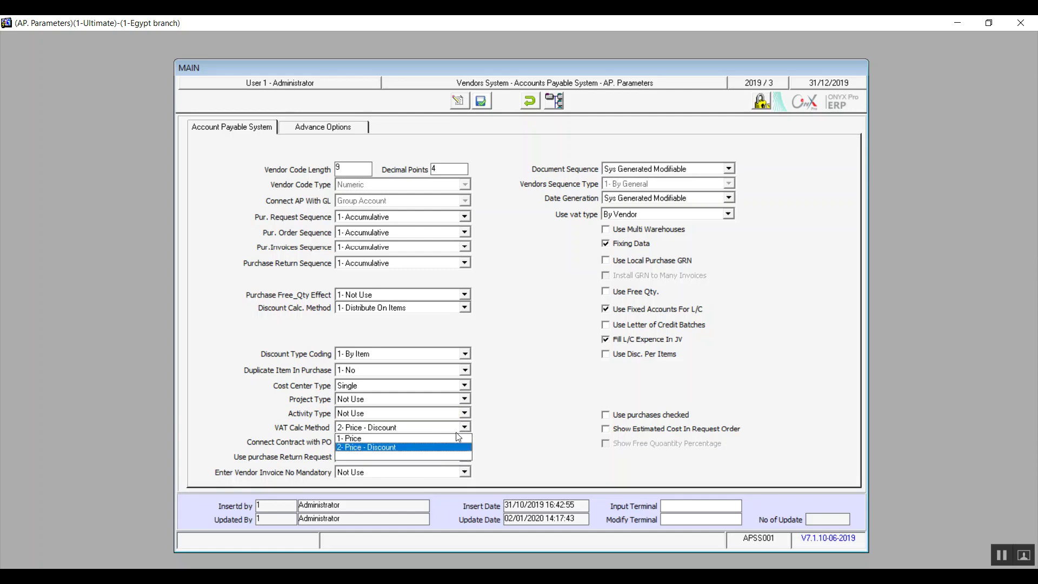
left_click(414, 448)
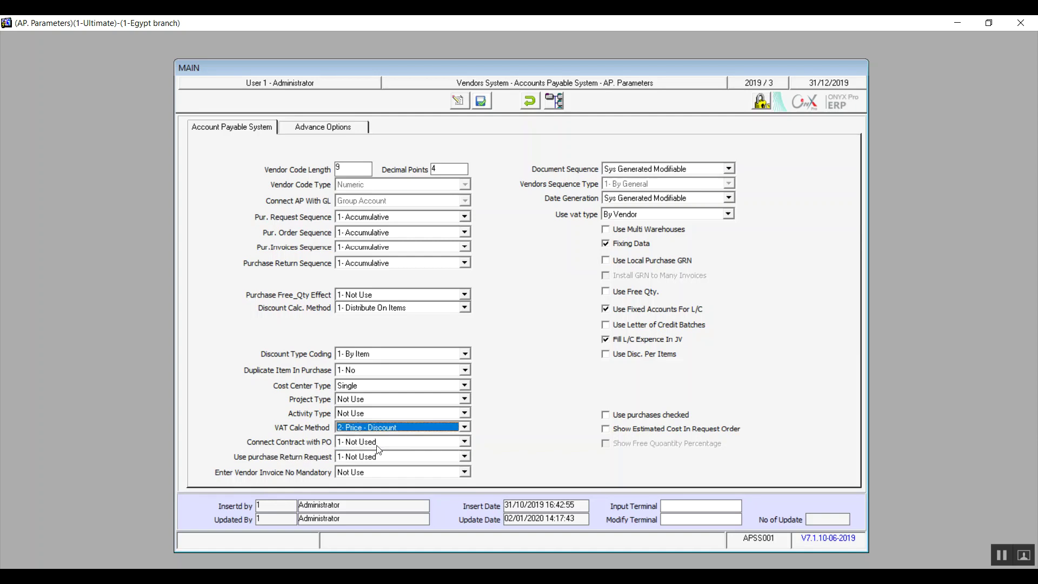
left_click(465, 442)
left_click(466, 443)
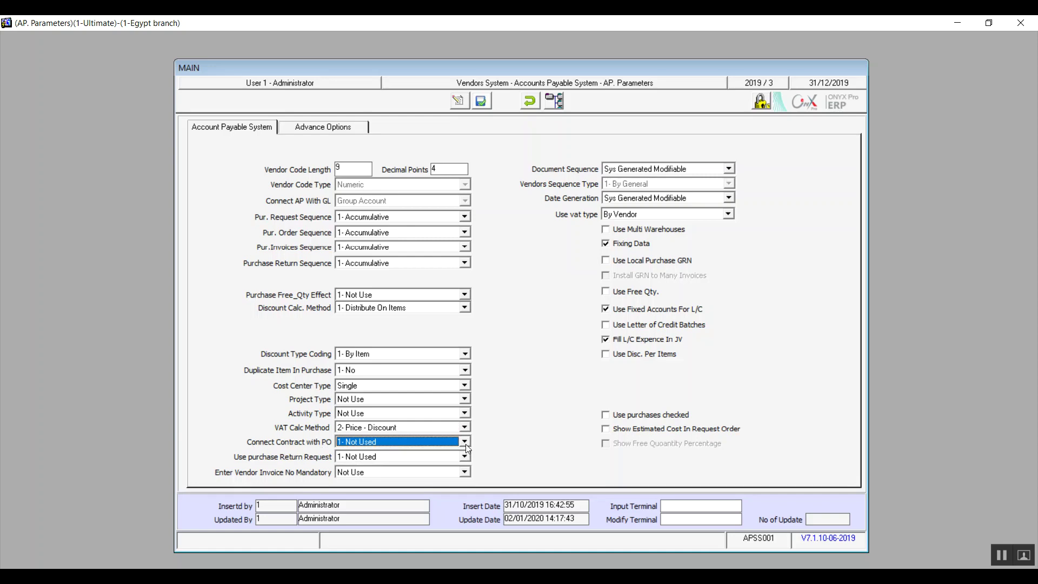
left_click(465, 443)
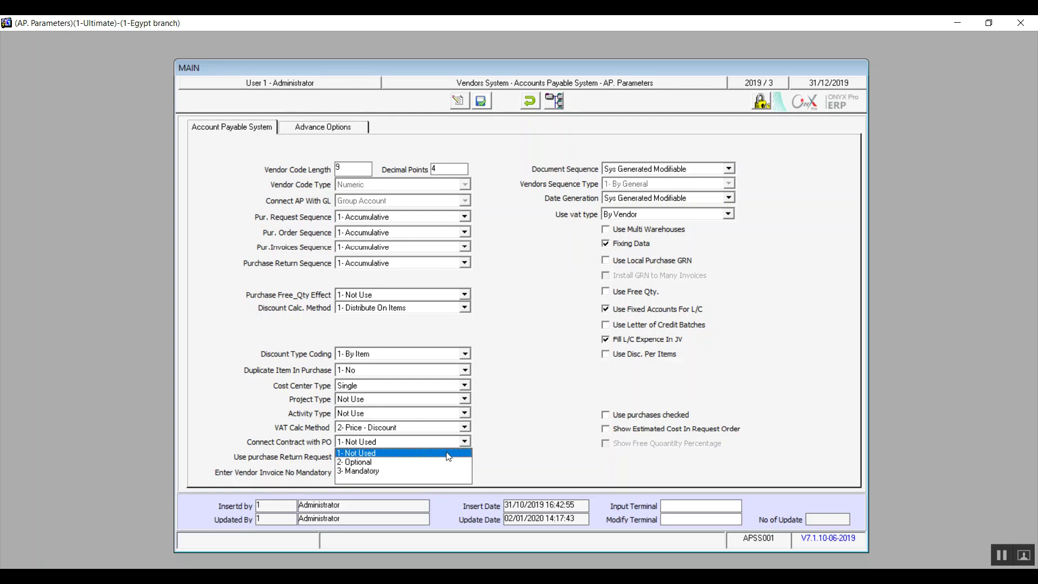
left_click(465, 442)
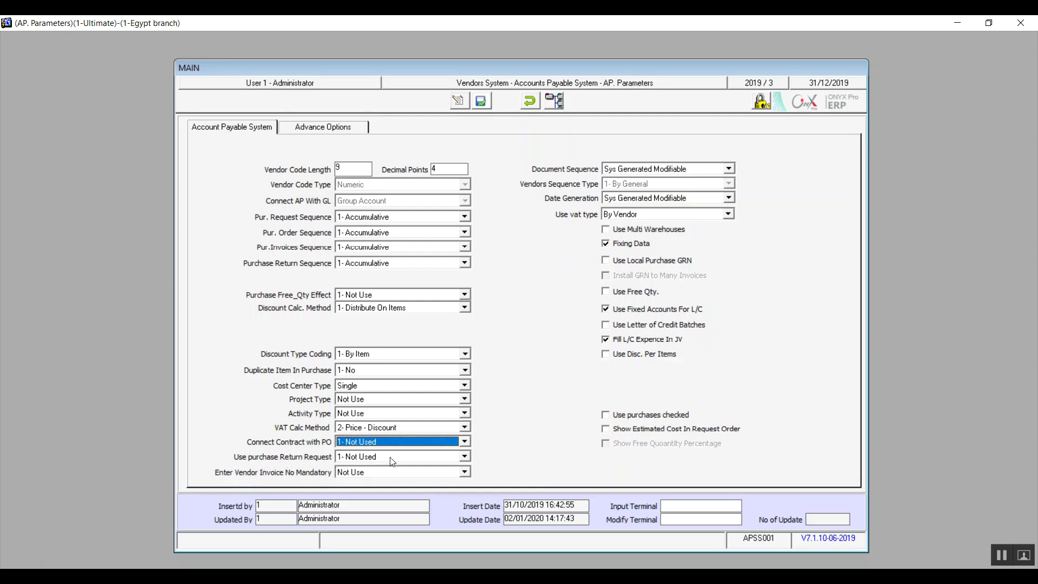
Examine the choices for Use purchase Return Request and Enter Vendor Invoice No Mandatory, keeping 1- Not Used and Not Use.
left_click(458, 457)
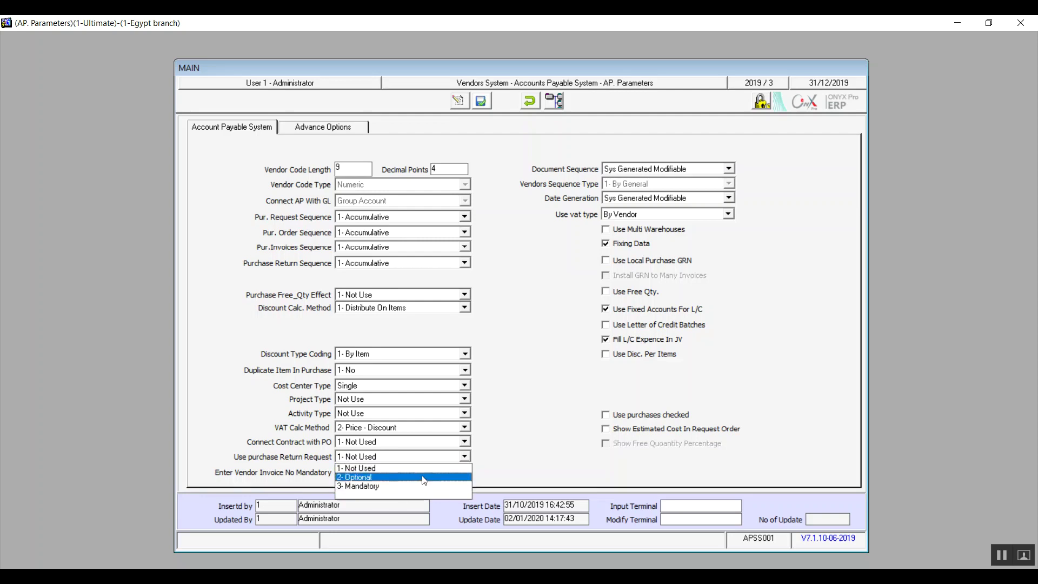
left_click(470, 456)
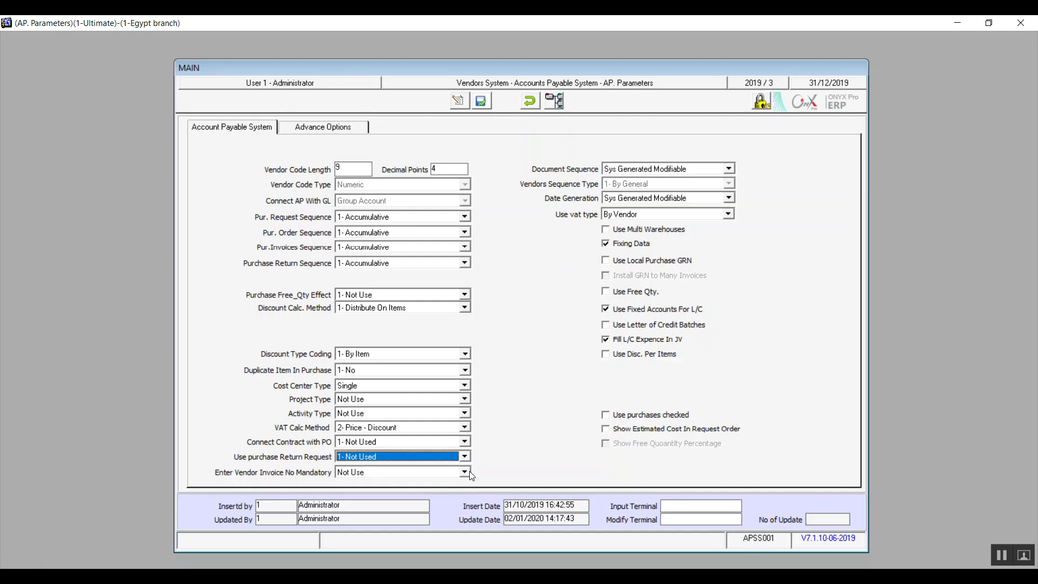
left_click(468, 459)
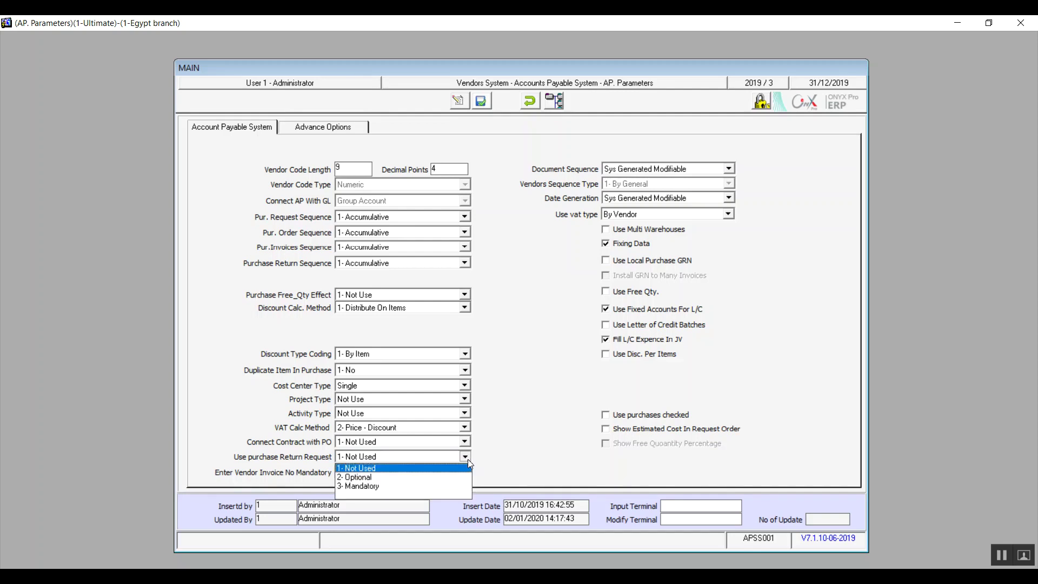
left_click(439, 469)
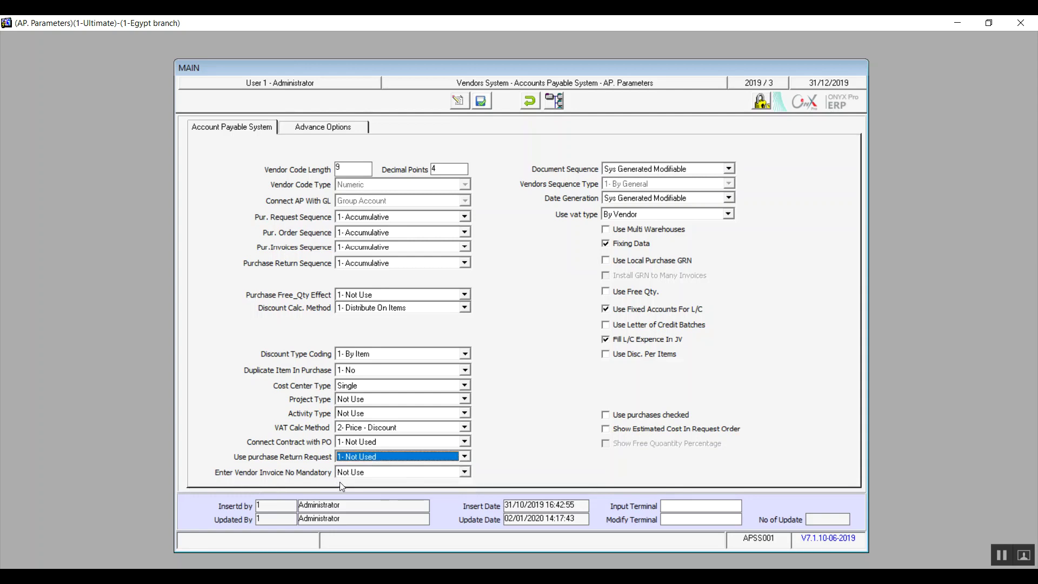
left_click(423, 471)
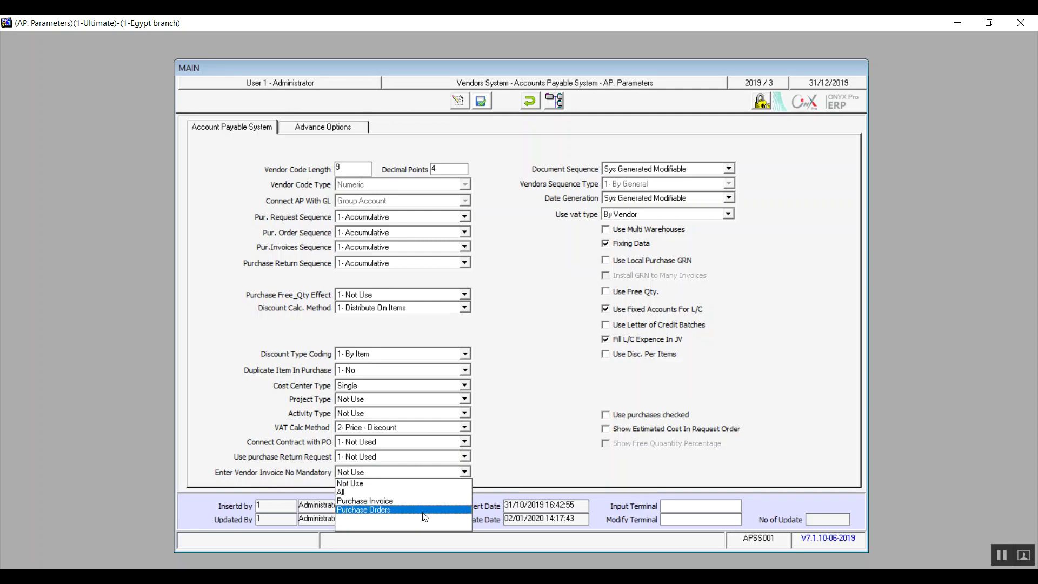
left_click(405, 484)
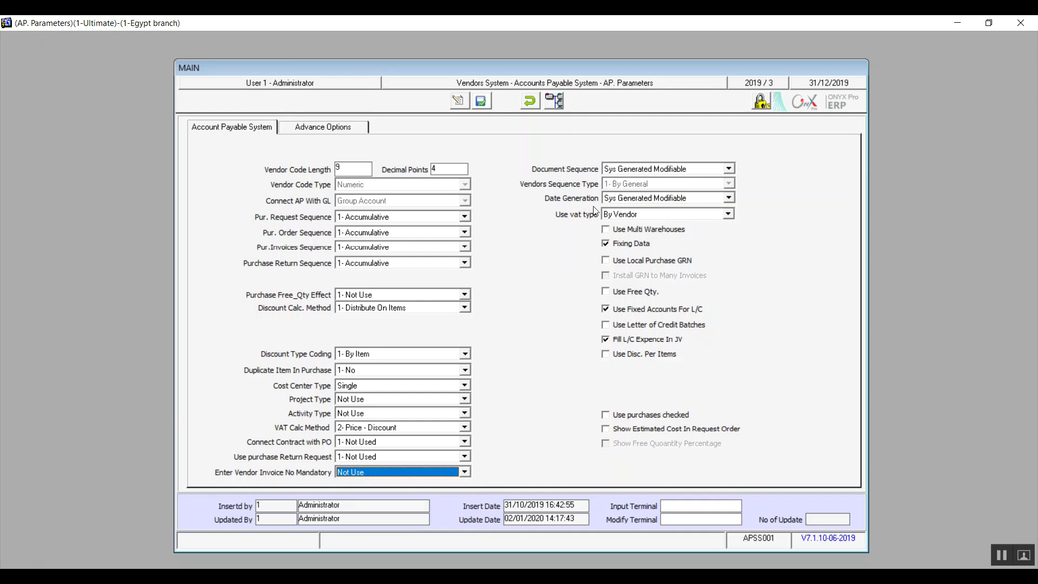
Set both Document Sequence and Date Generation to Sys Generated Not Modifiable.
left_click(735, 168)
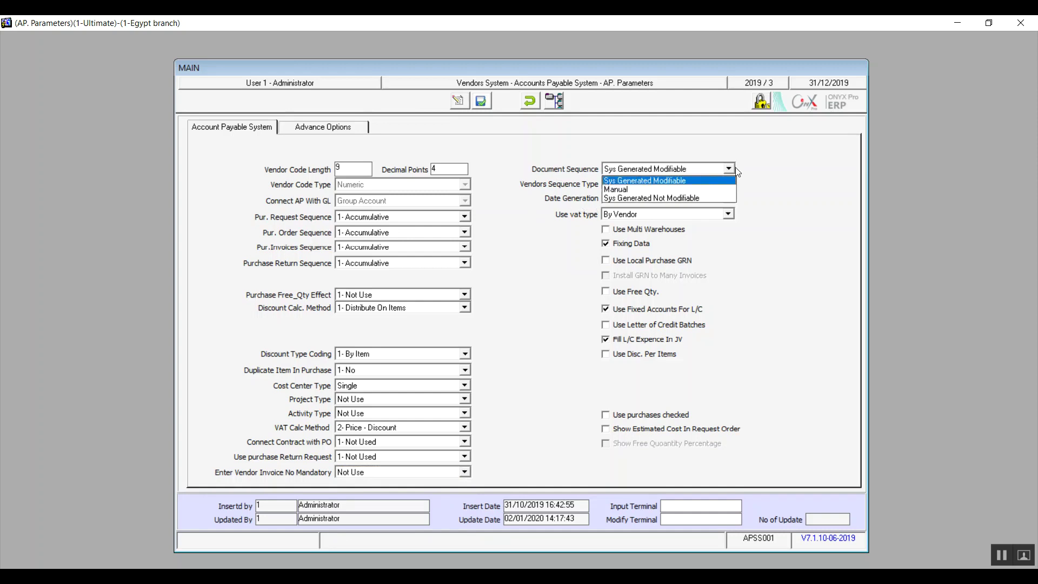
left_click(734, 170)
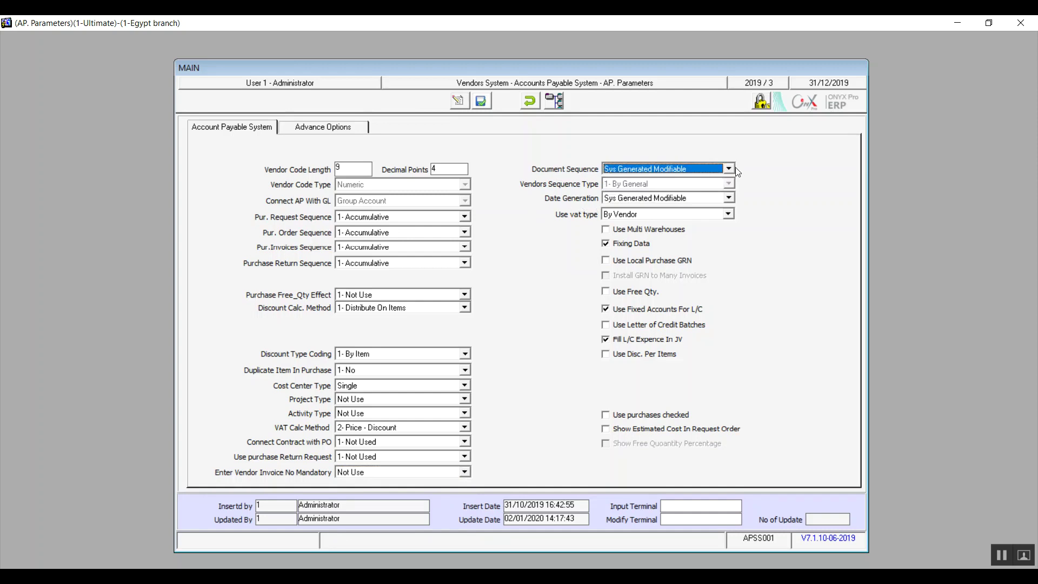
left_click(728, 199)
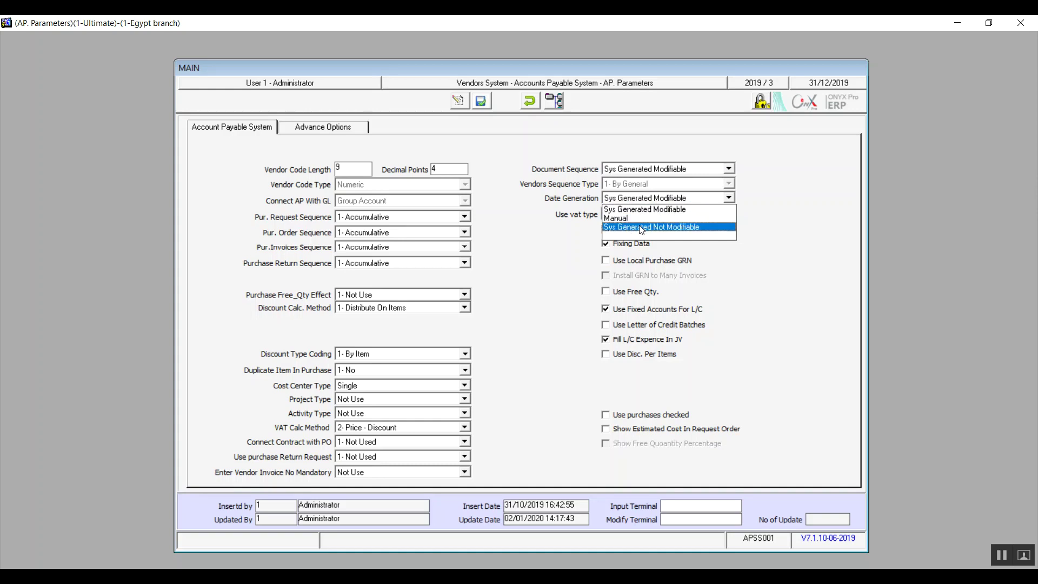
left_click(728, 228)
left_click(728, 169)
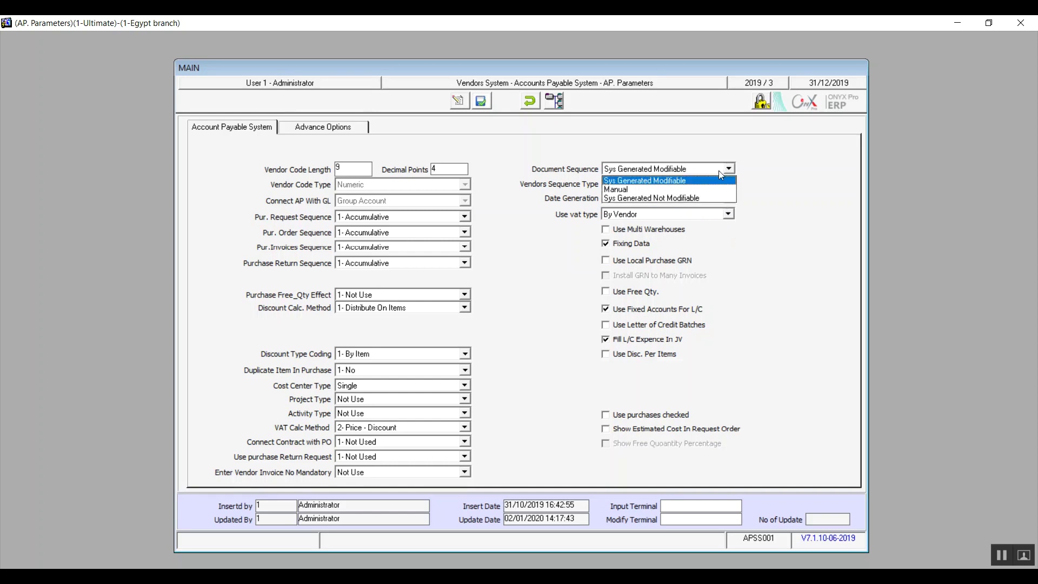
left_click(695, 198)
left_click(695, 197)
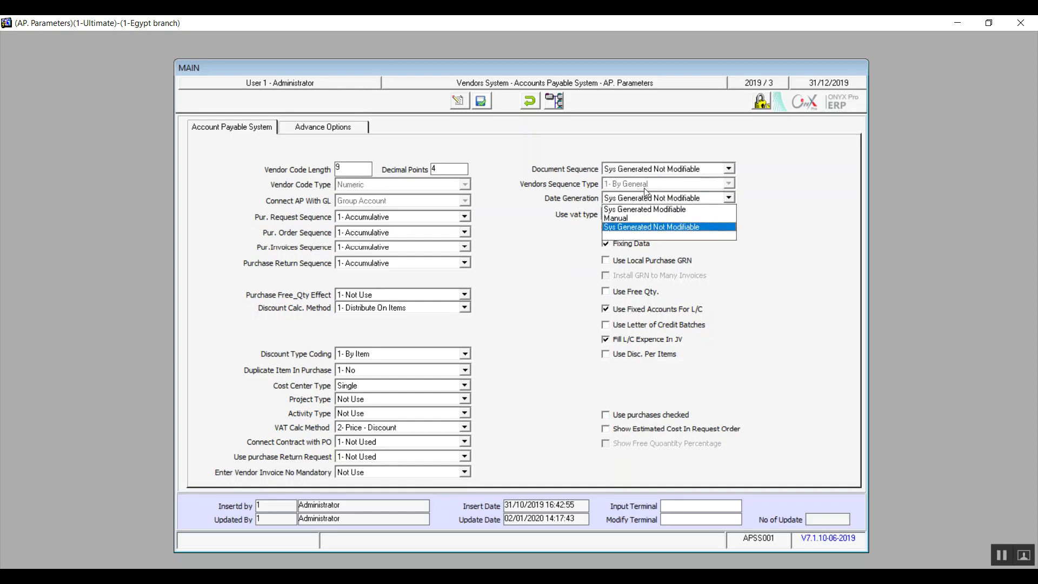
left_click(665, 185)
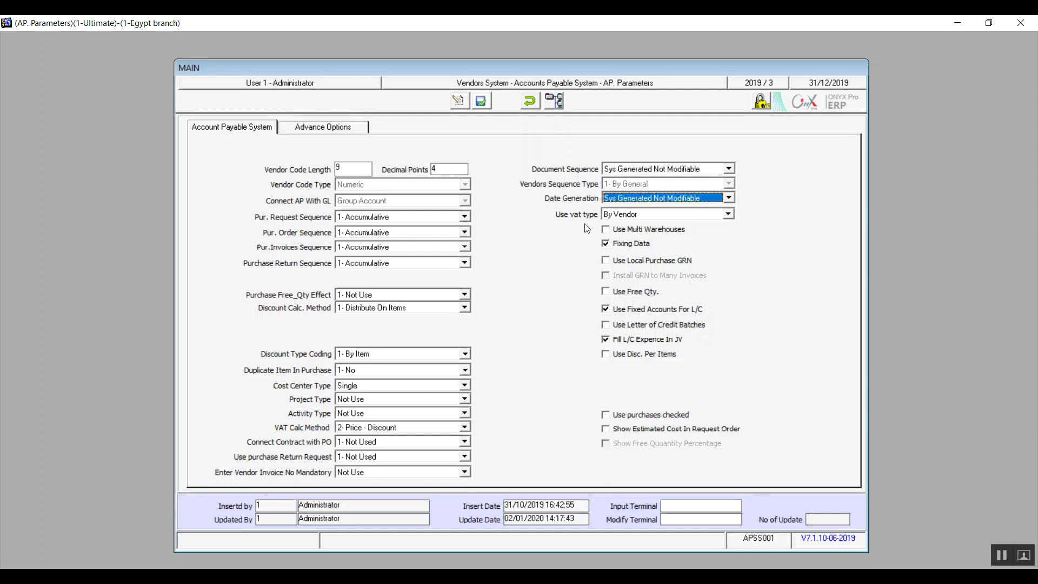
Keep Use vat type on By Vendor, and enable Use Multi Warehouses and Use Free Qty.
left_click(625, 216)
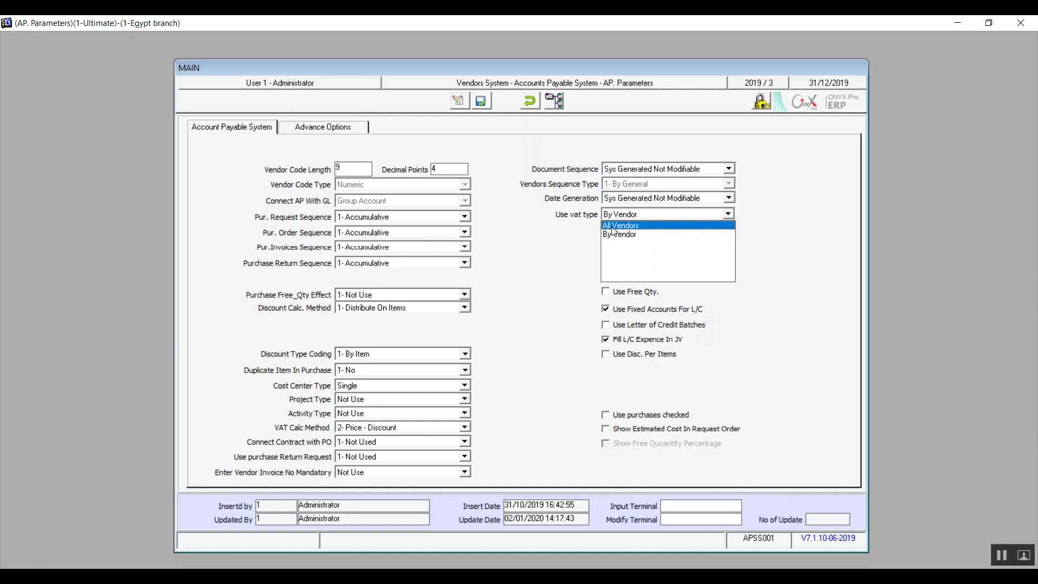
left_click(639, 241)
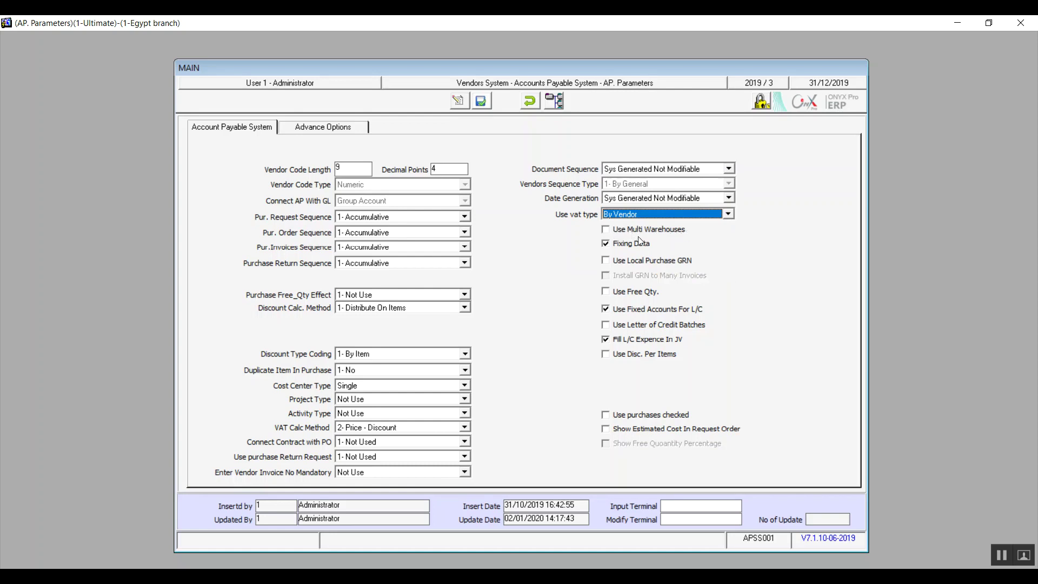
left_click(609, 233)
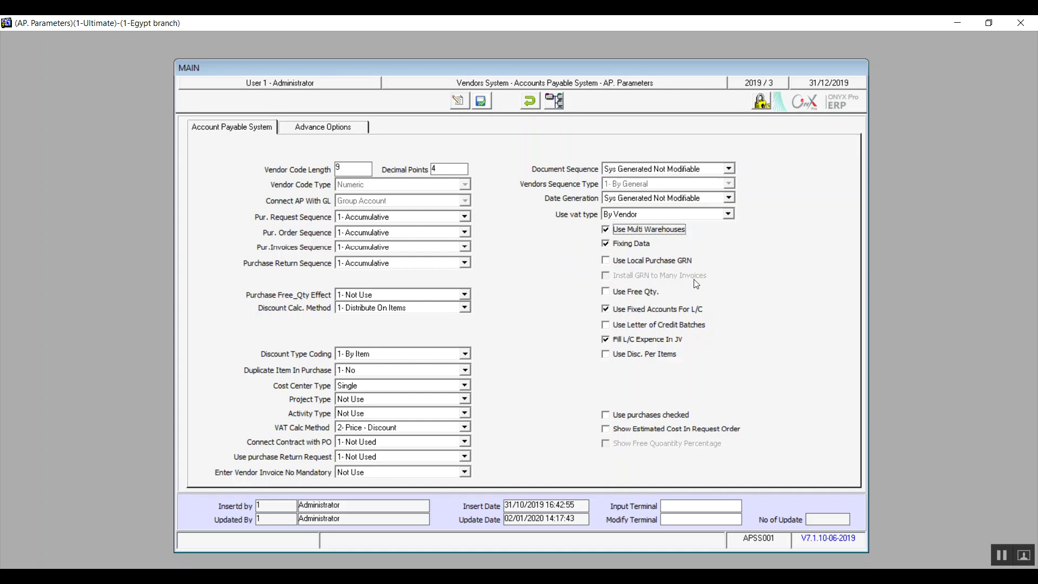
left_click(624, 298)
Switch Use Fixed Accounts For L/C off and back on, leaving Use Letter of Credit Batches and Fill L/C Expence In JV disabled.
left_click(606, 310)
left_click(606, 310)
left_click(606, 310)
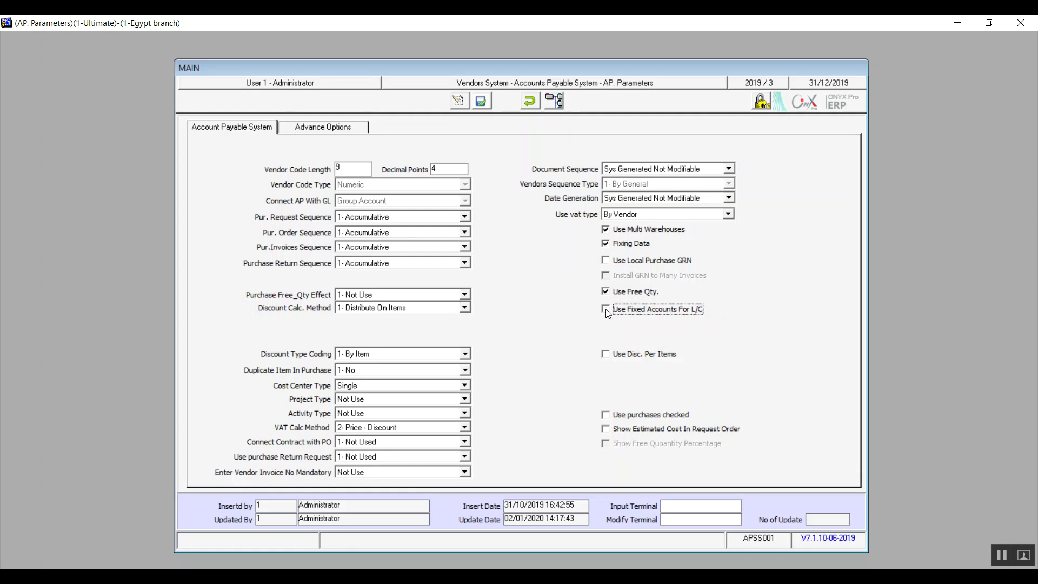
left_click(607, 310)
left_click(607, 326)
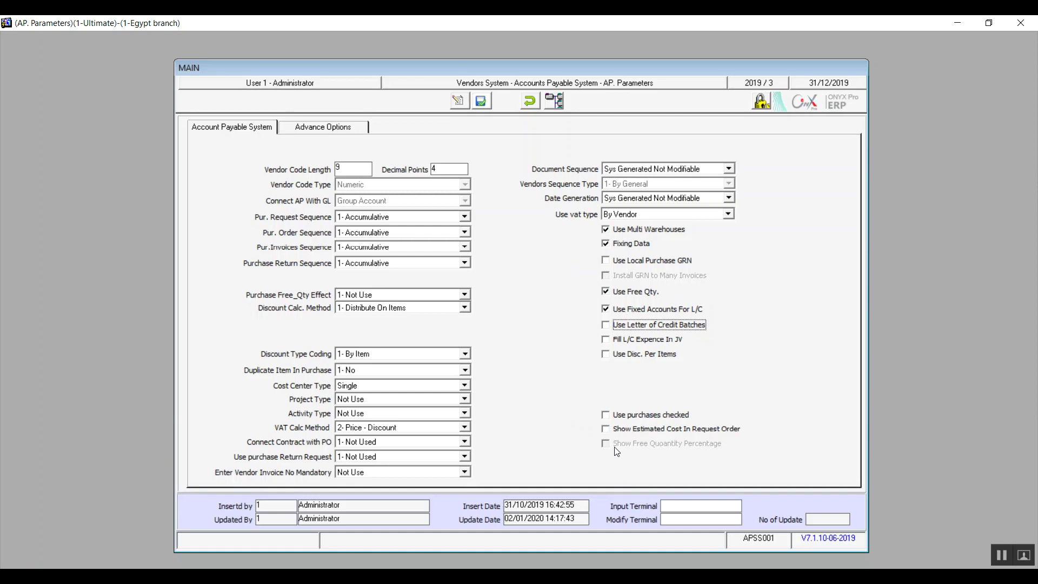
Save the parameters with Purchase Free_Qty Effect on 2- Decrese Costing and Discount Type Coding set to 0- Not Use.
left_click(482, 102)
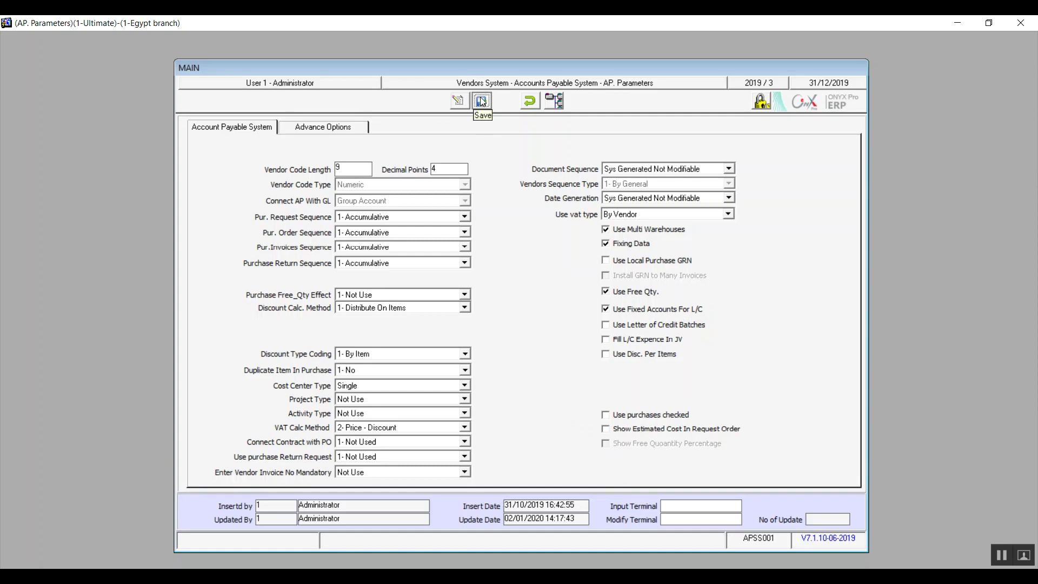
left_click(526, 341)
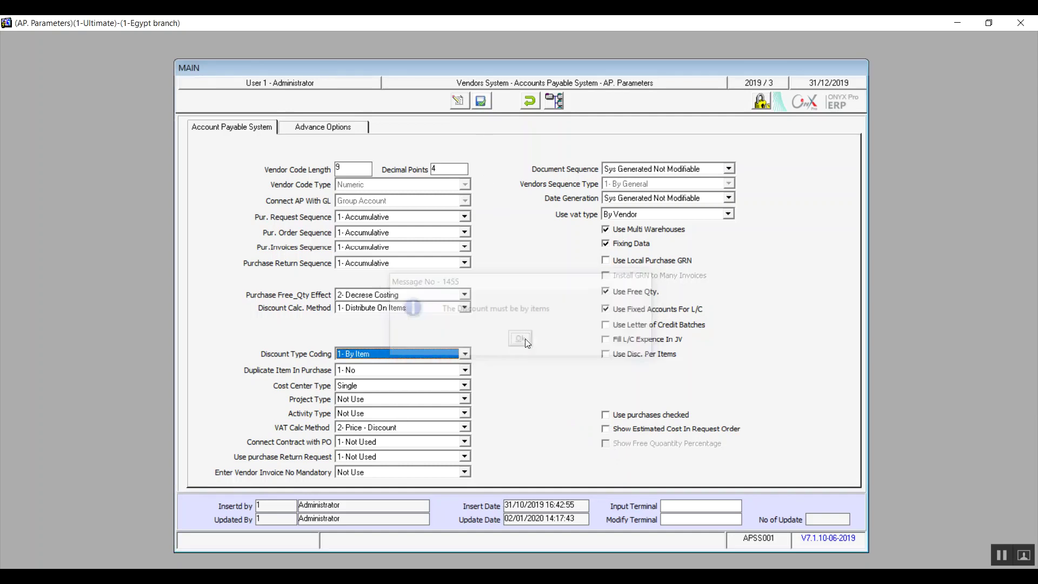
left_click(463, 354)
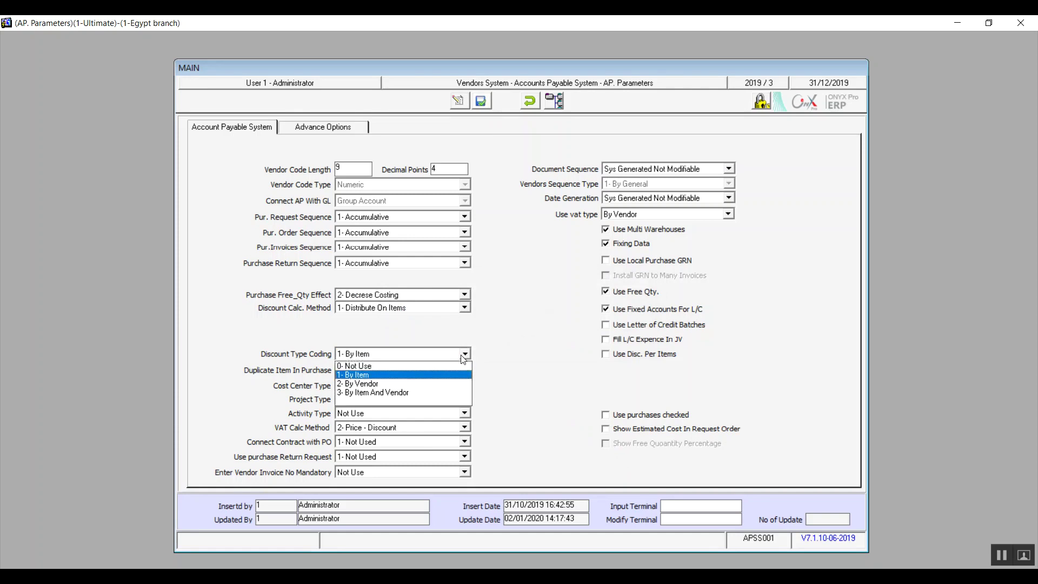
left_click(422, 366)
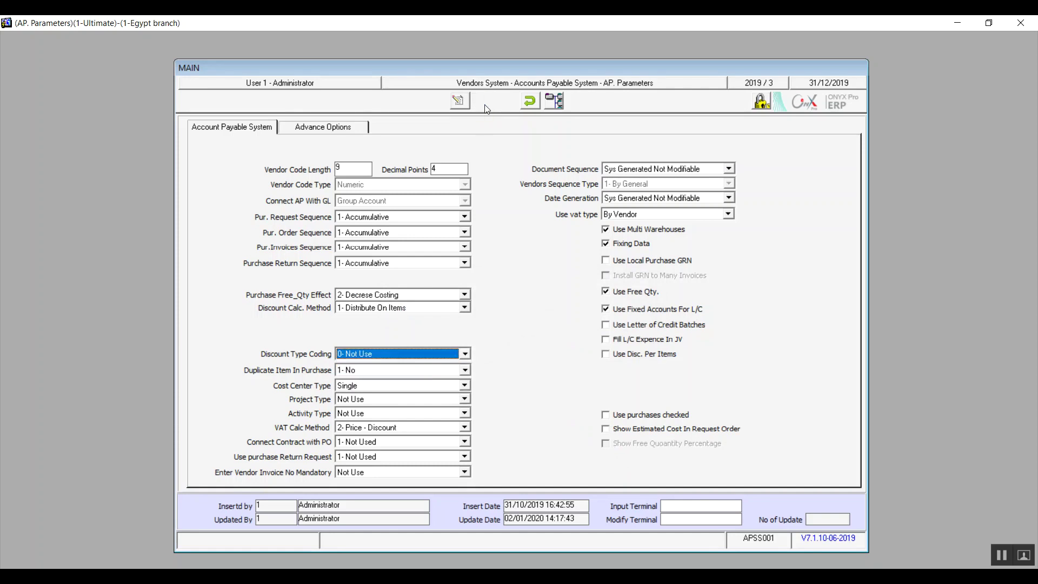
left_click(482, 102)
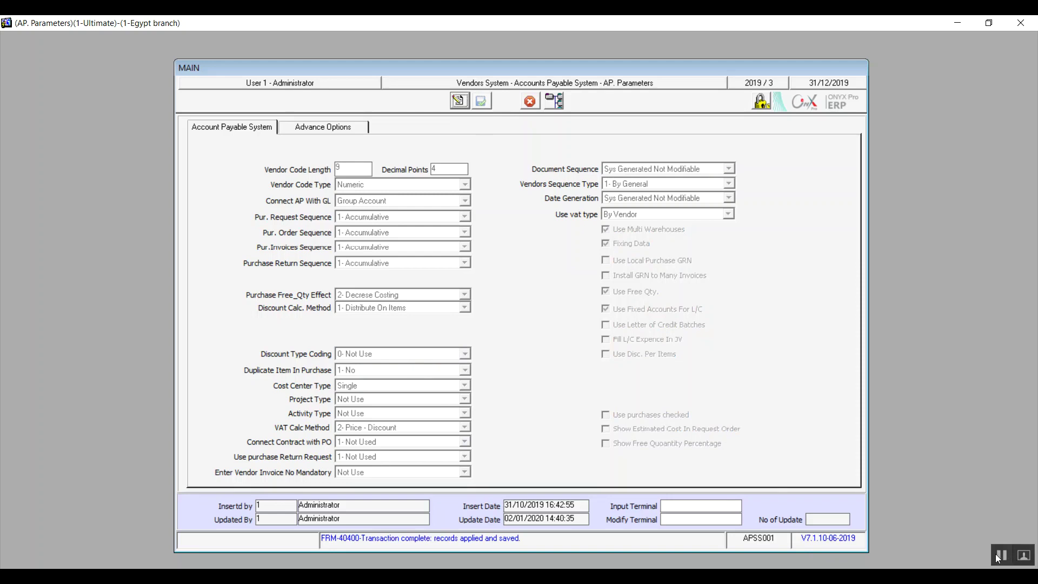